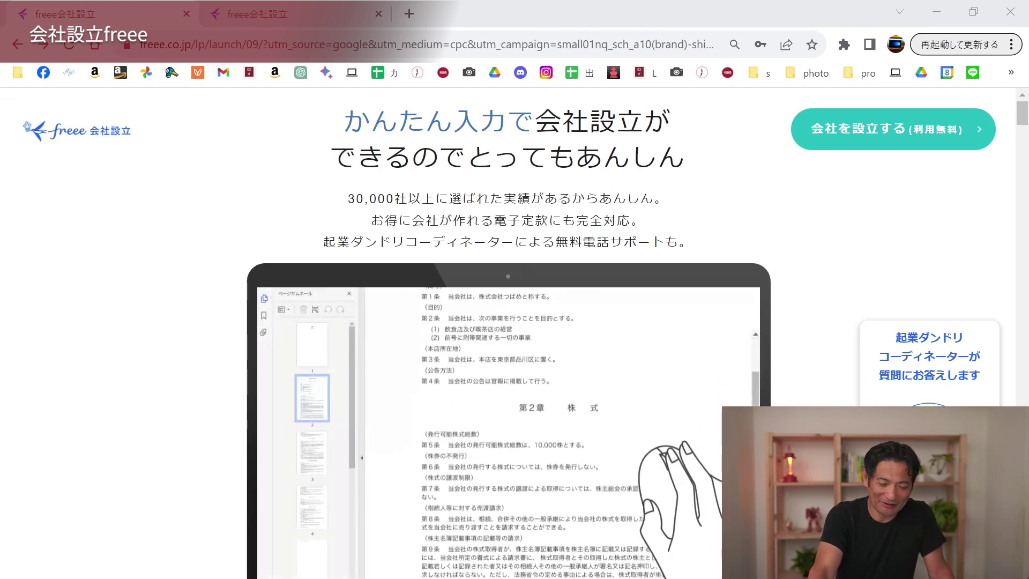
- Go to the company setup workspace and examine the checklist of information needed for the articles of incorporation and registration documents
{"action": "left_click", "coordinate": [884, 140]}
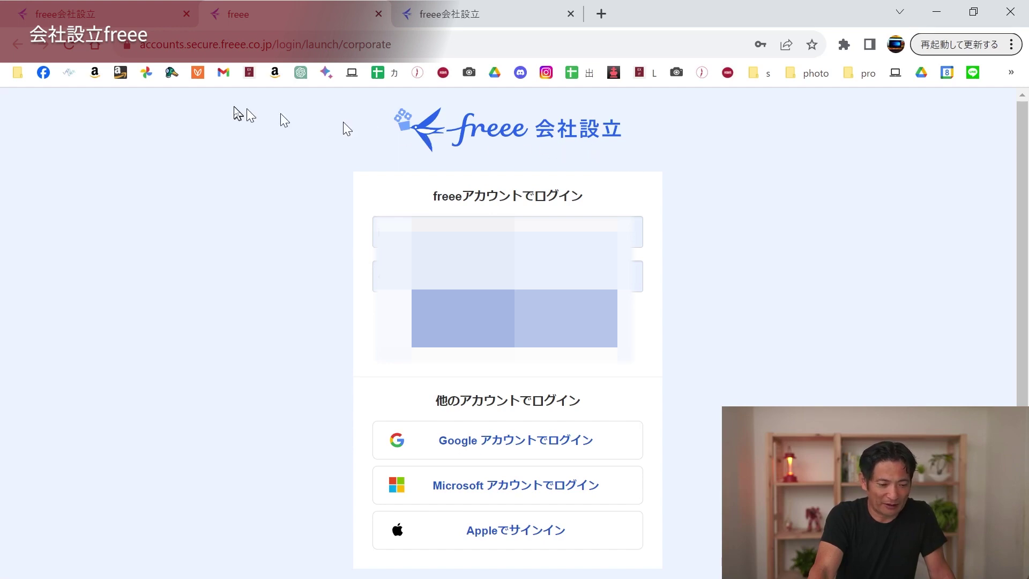
{"action": "left_click", "coordinate": [379, 14]}
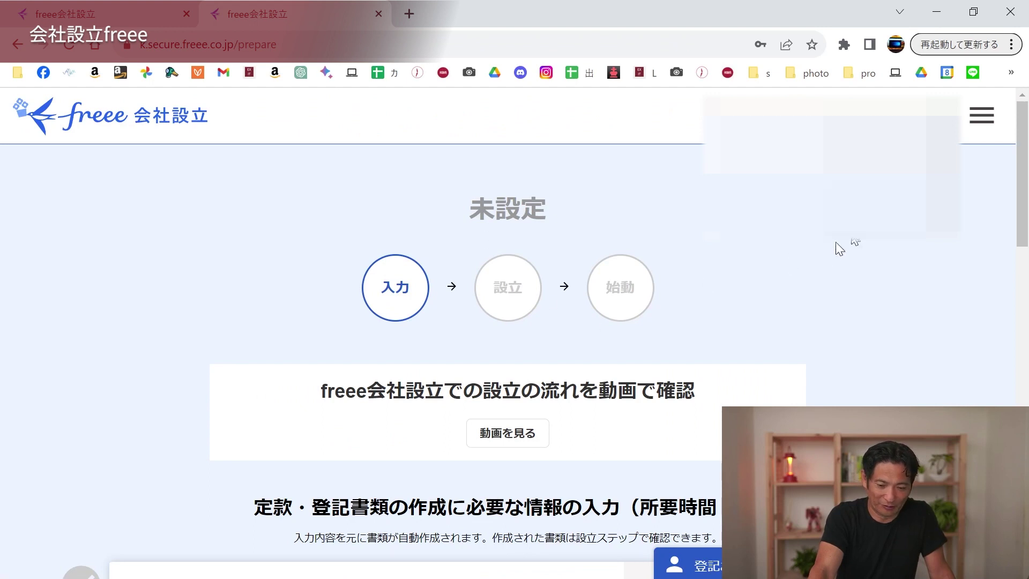
{"action": "scroll", "coordinate": [825, 244], "scroll_direction": "down", "scroll_amount": 2}
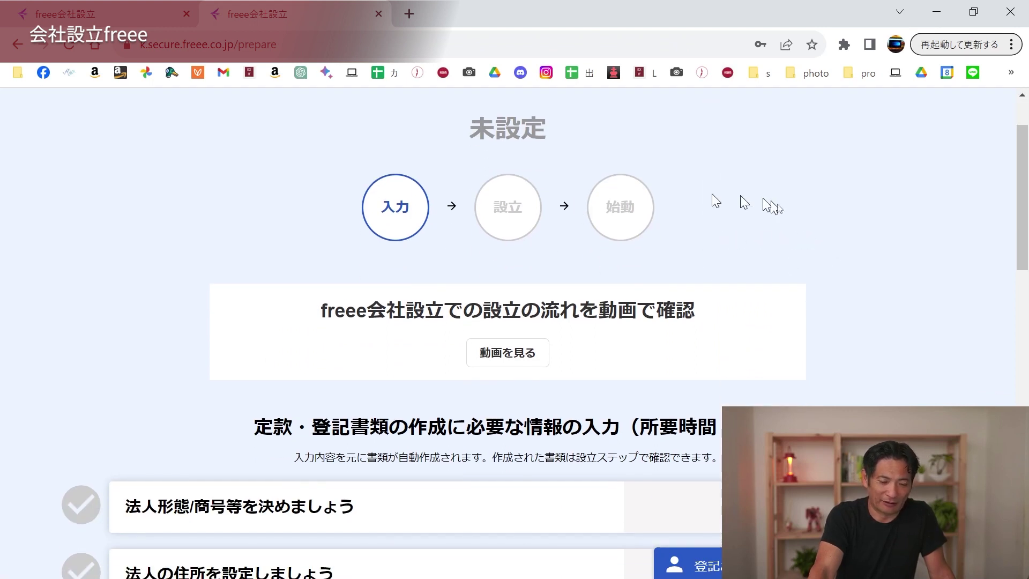
{"action": "scroll", "coordinate": [834, 231], "scroll_direction": "down", "scroll_amount": 5}
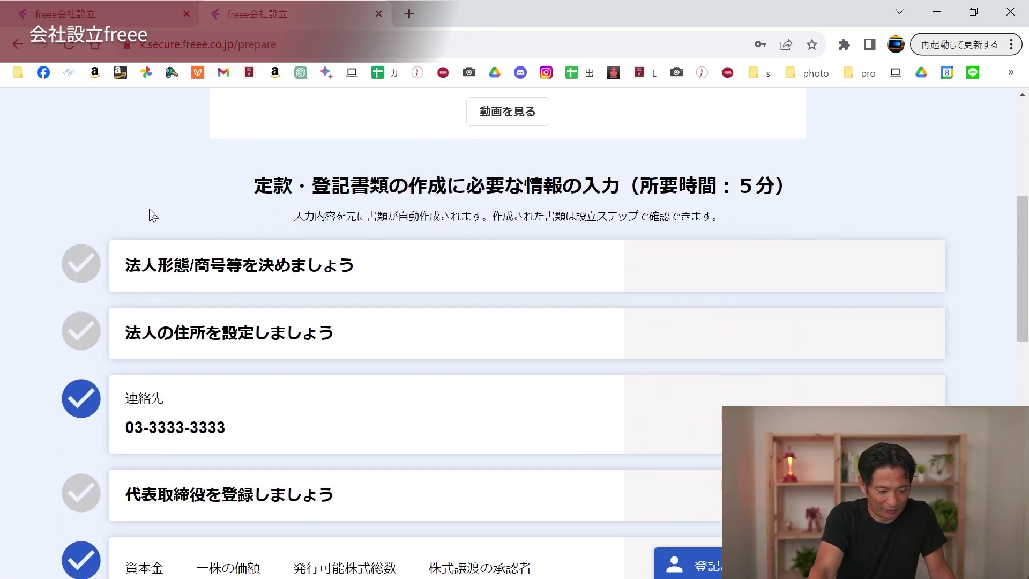
{"action": "scroll", "coordinate": [301, 417], "scroll_direction": "down", "scroll_amount": 1}
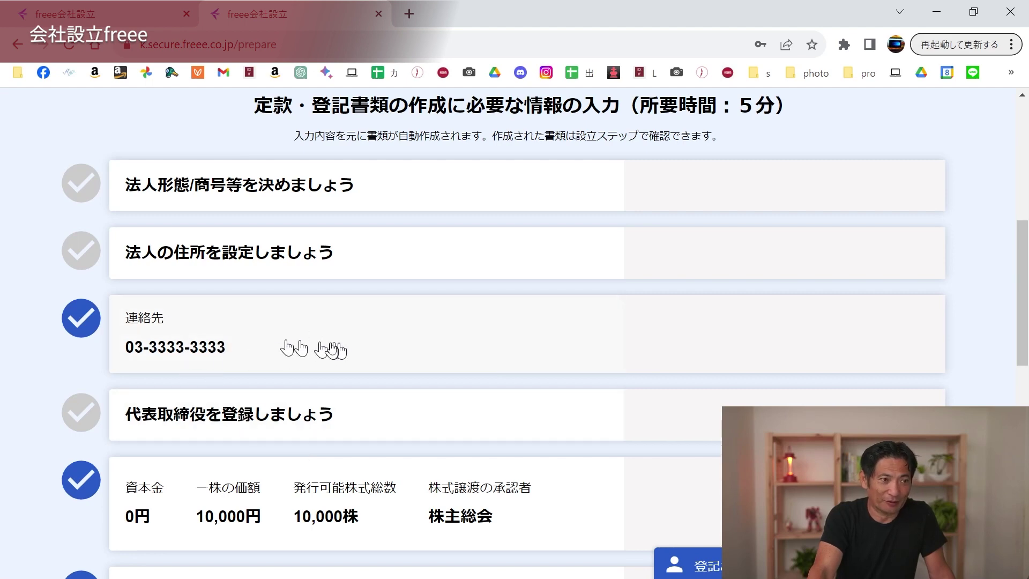
{"action": "scroll", "coordinate": [329, 349], "scroll_direction": "down", "scroll_amount": 3}
{"action": "scroll", "coordinate": [332, 349], "scroll_direction": "down", "scroll_amount": 3}
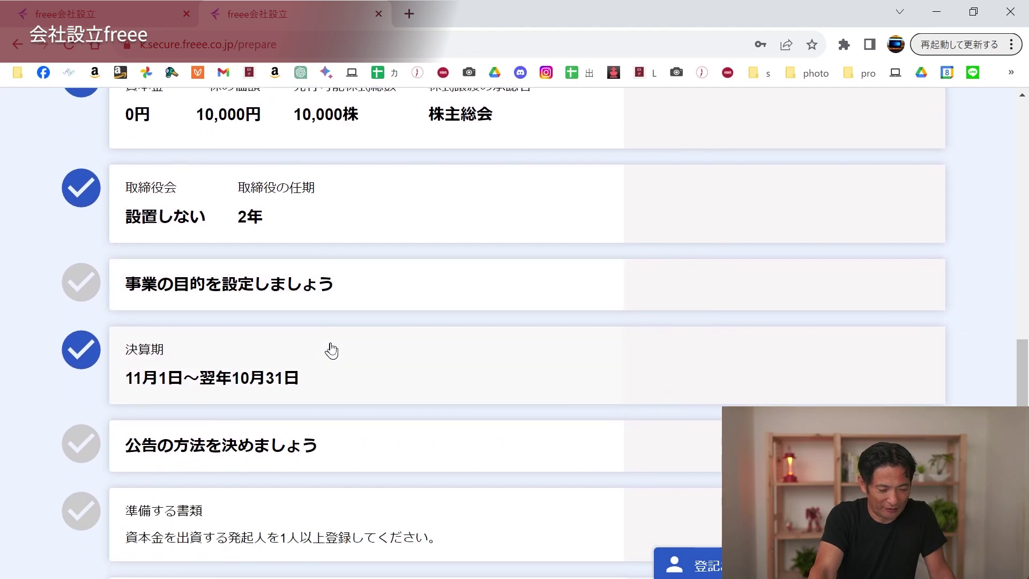
{"action": "scroll", "coordinate": [332, 349], "scroll_direction": "up", "scroll_amount": 5}
{"action": "scroll", "coordinate": [225, 289], "scroll_direction": "up", "scroll_amount": 2}
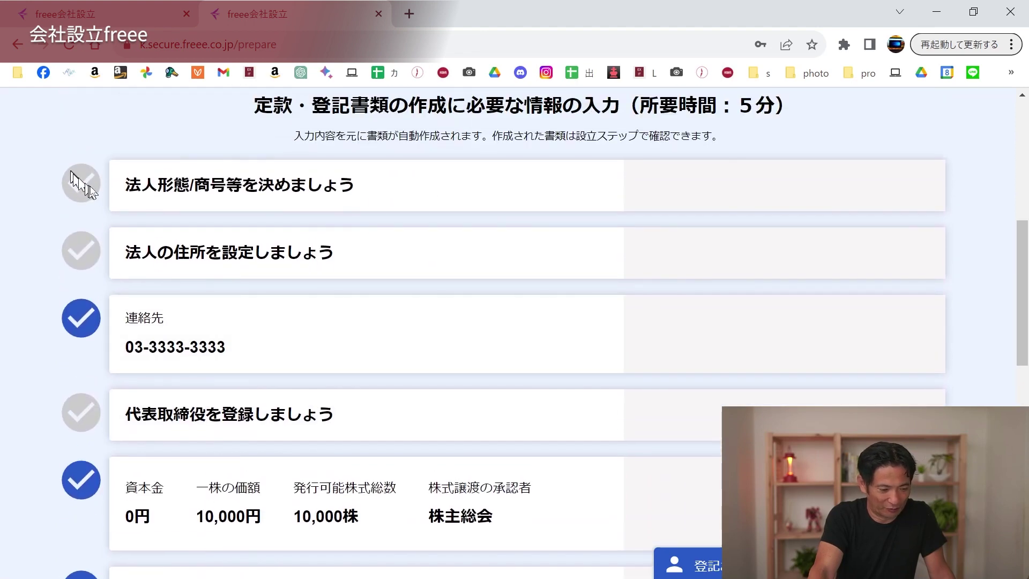
- Enter タイム as the trade name (商号) in the company type and name section
{"action": "left_click", "coordinate": [342, 189]}
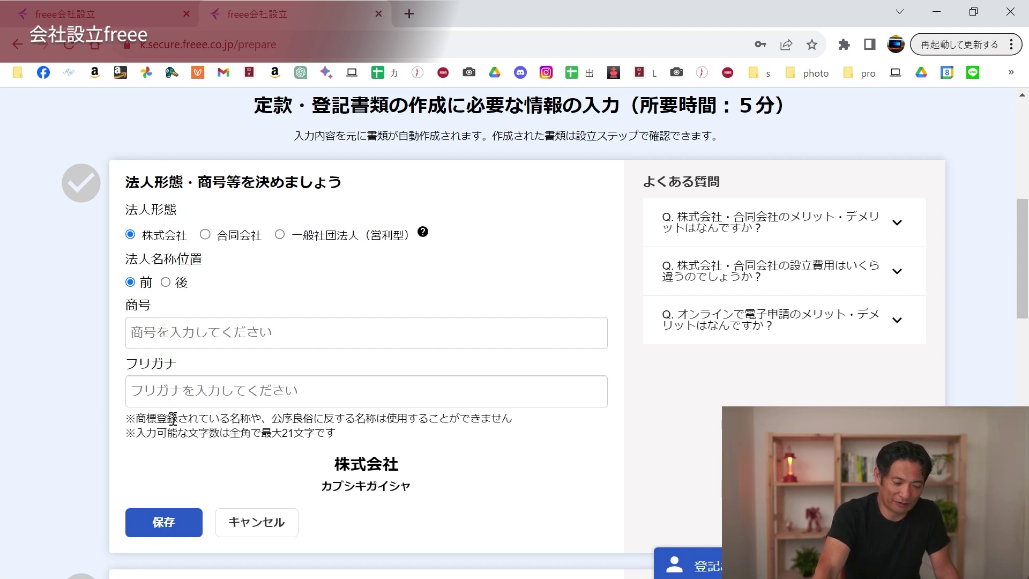
{"action": "left_click", "coordinate": [169, 321]}
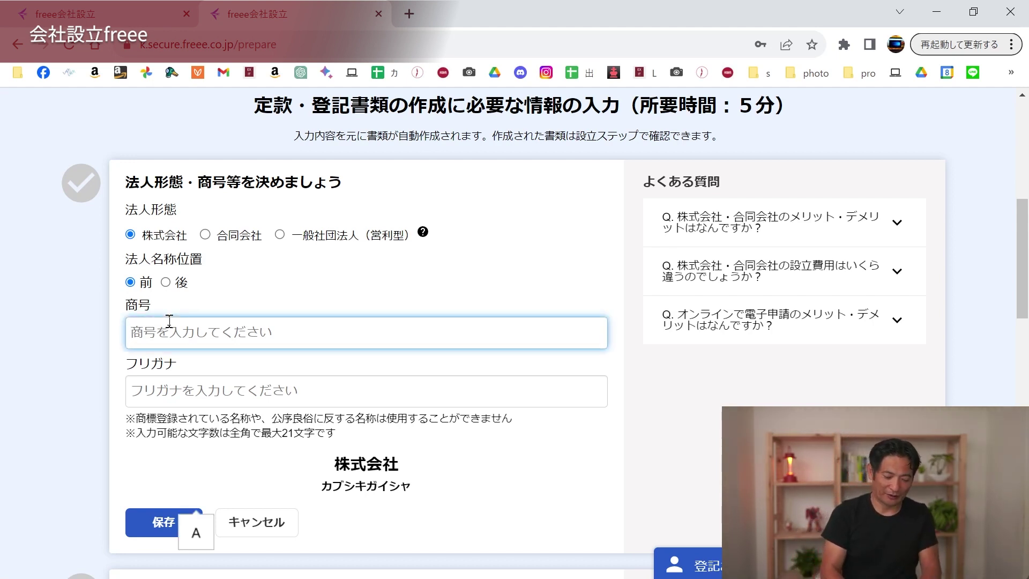
{"action": "type", "text": "rt"}
{"action": "key", "text": "BackSpace"}
{"action": "key", "text": "BackSpace"}
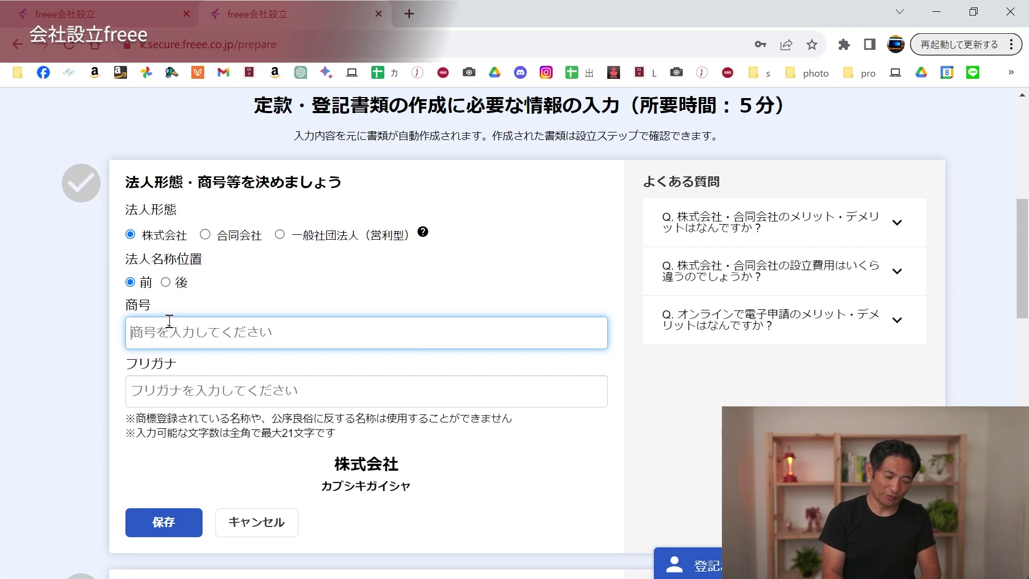
{"action": "type", "text": "taimu"}
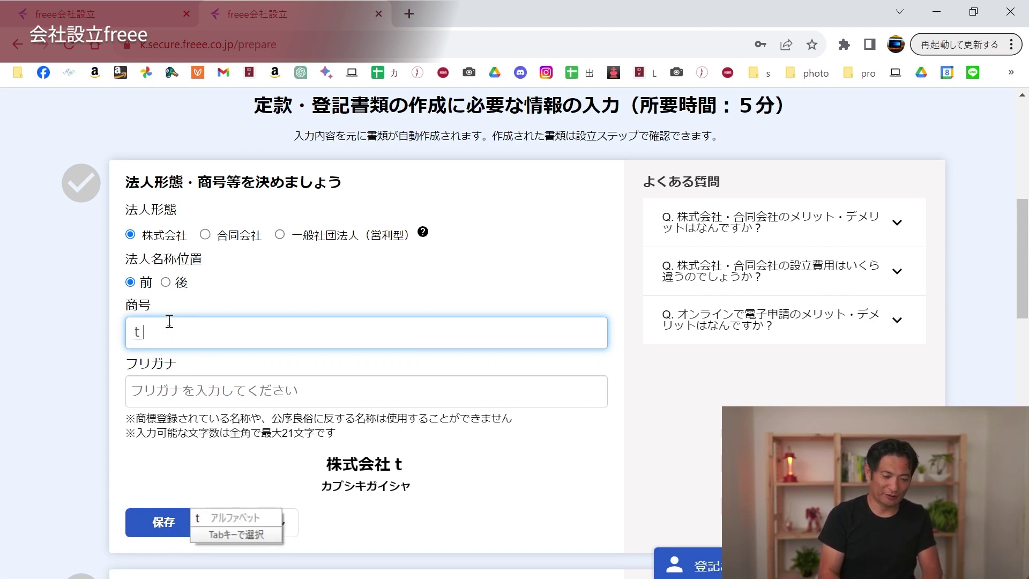
{"action": "key", "text": "space"}
{"action": "key", "text": "Return"}
- Set the trade name's furigana to タイム and save the company type and name section
{"action": "key", "text": "Tab"}
{"action": "type", "text": "taimu"}
{"action": "key", "text": "space"}
{"action": "key", "text": "Return"}
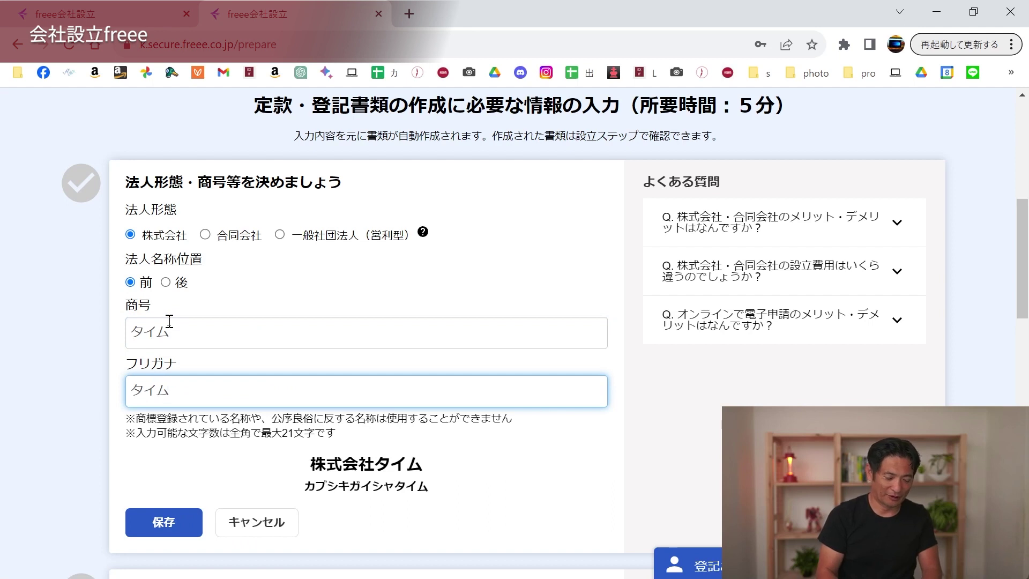
{"action": "left_click", "coordinate": [149, 523]}
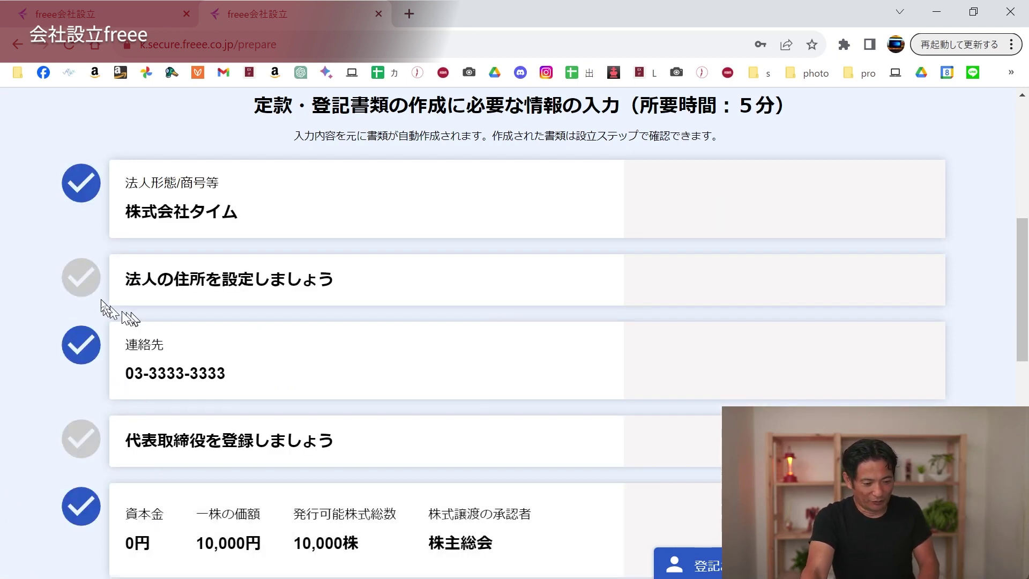
- Fill in and save the company's address from its postal code, declining to store the address in the browser
{"action": "left_click", "coordinate": [148, 271]}
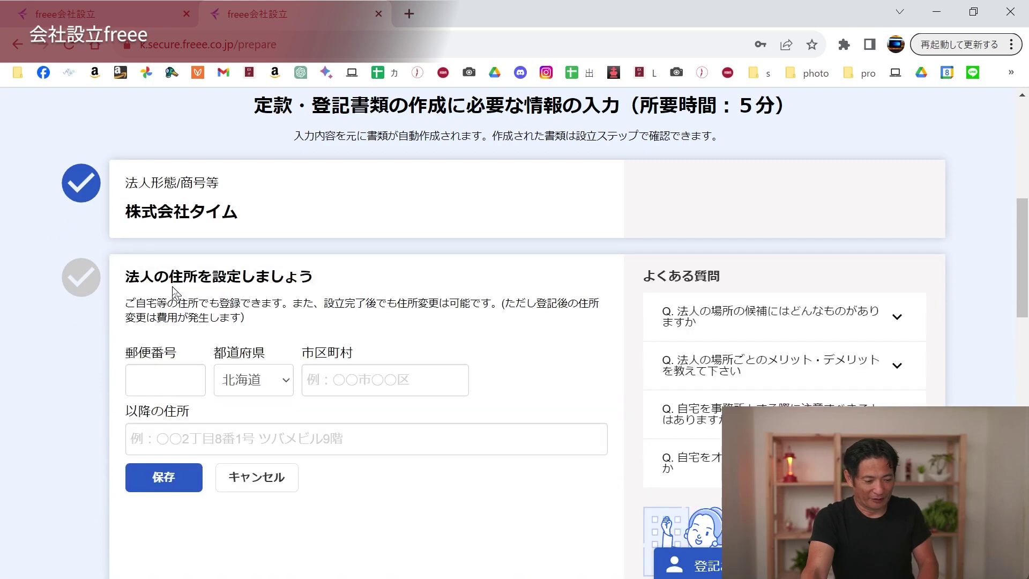
{"action": "left_click", "coordinate": [167, 387]}
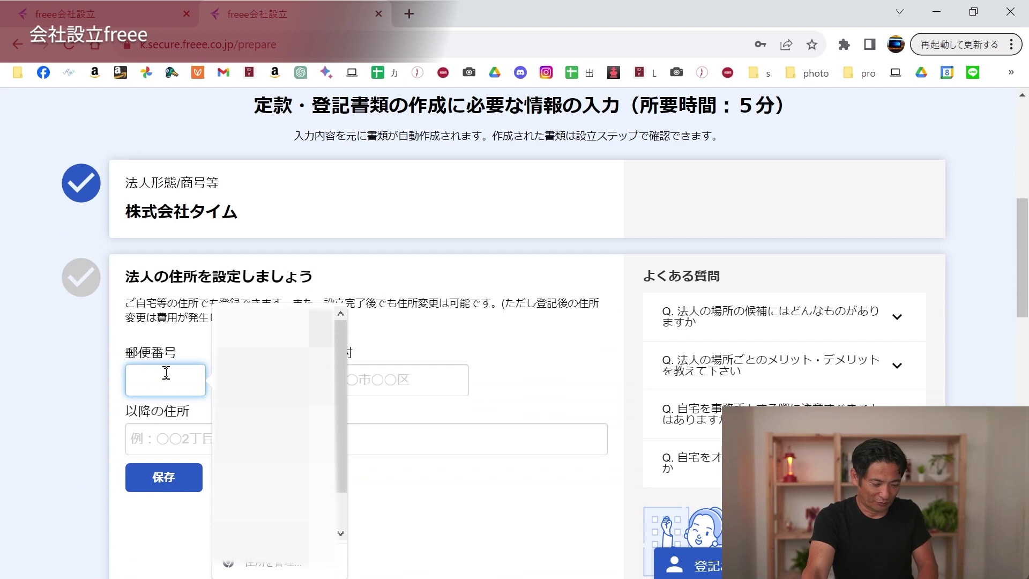
{"action": "left_click", "coordinate": [166, 373]}
{"action": "type", "text": "141-9921"}
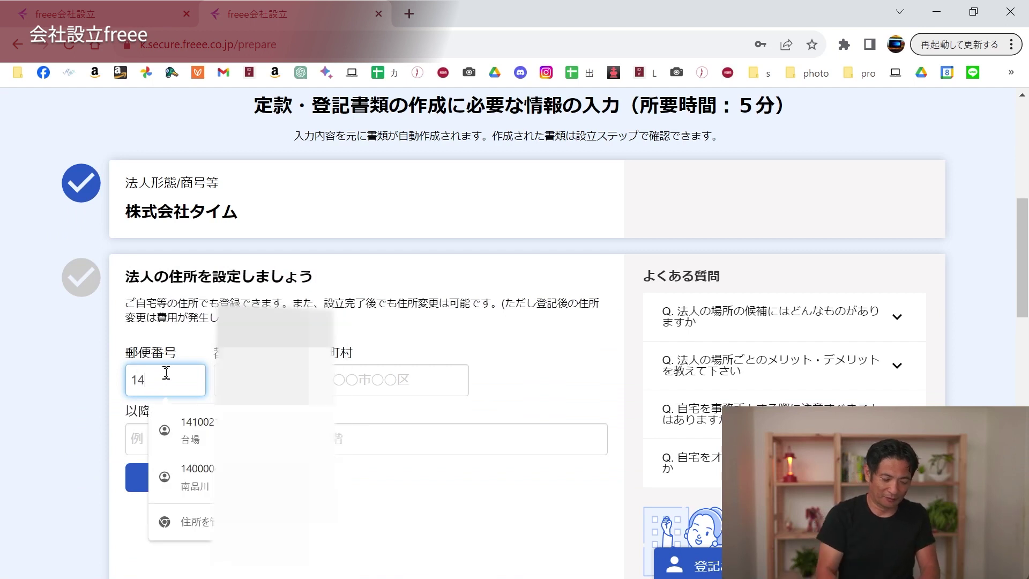
{"action": "key", "text": "BackSpace"}
{"action": "key", "text": "BackSpace"}
{"action": "key", "text": "BackSpace"}
{"action": "key", "text": "BackSpace"}
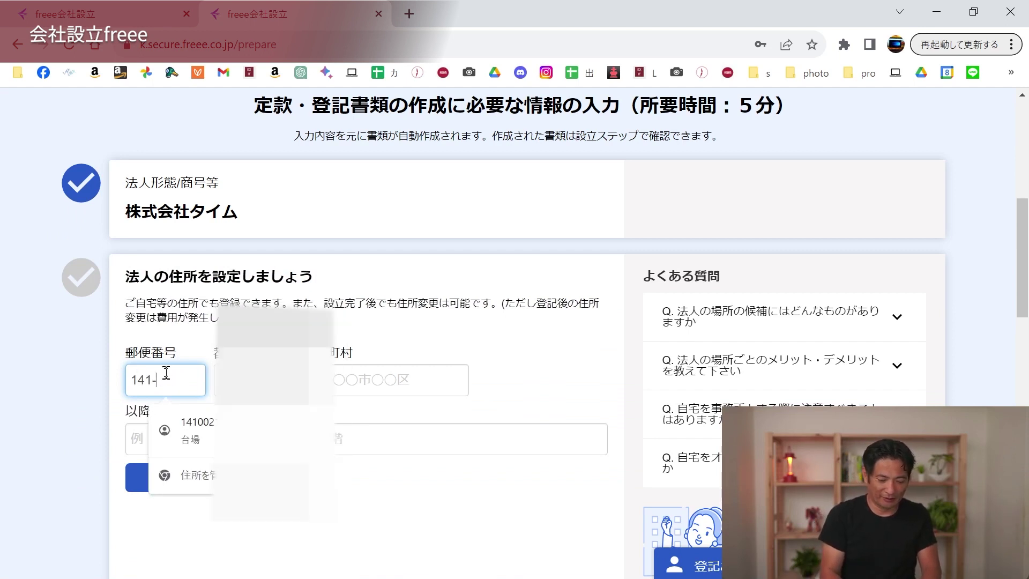
{"action": "type", "text": "0021"}
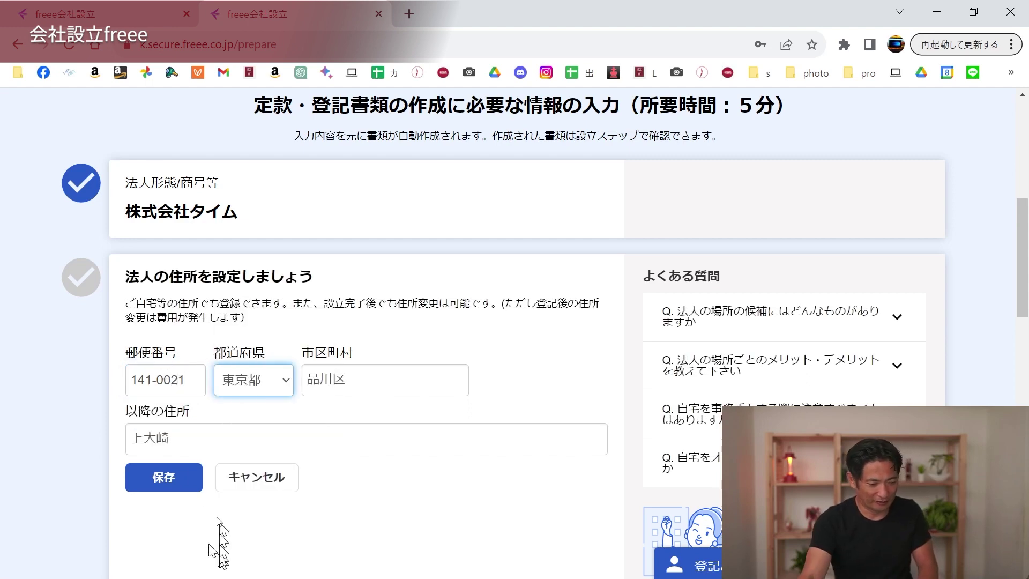
{"action": "left_click", "coordinate": [175, 485]}
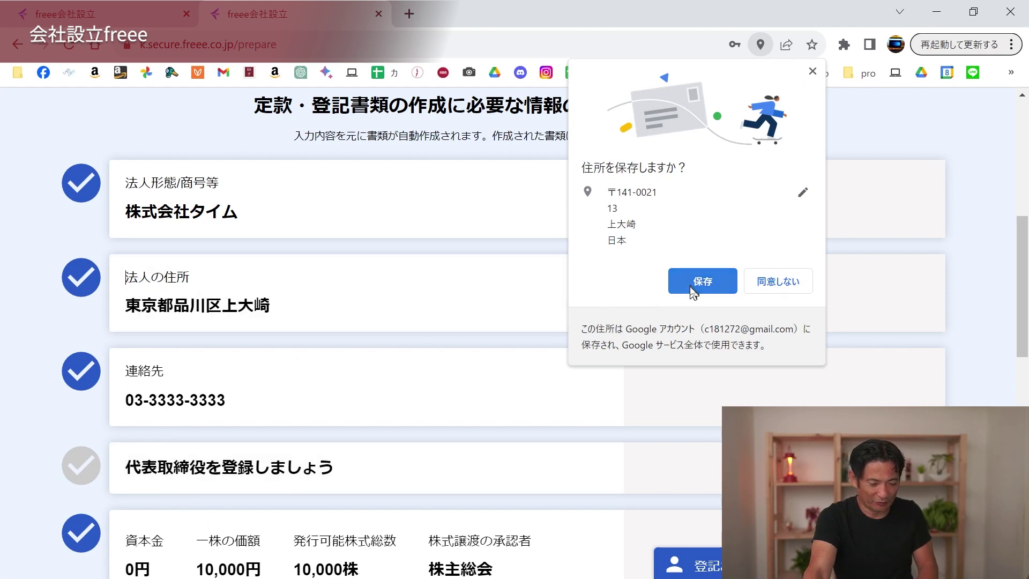
{"action": "left_click", "coordinate": [764, 282]}
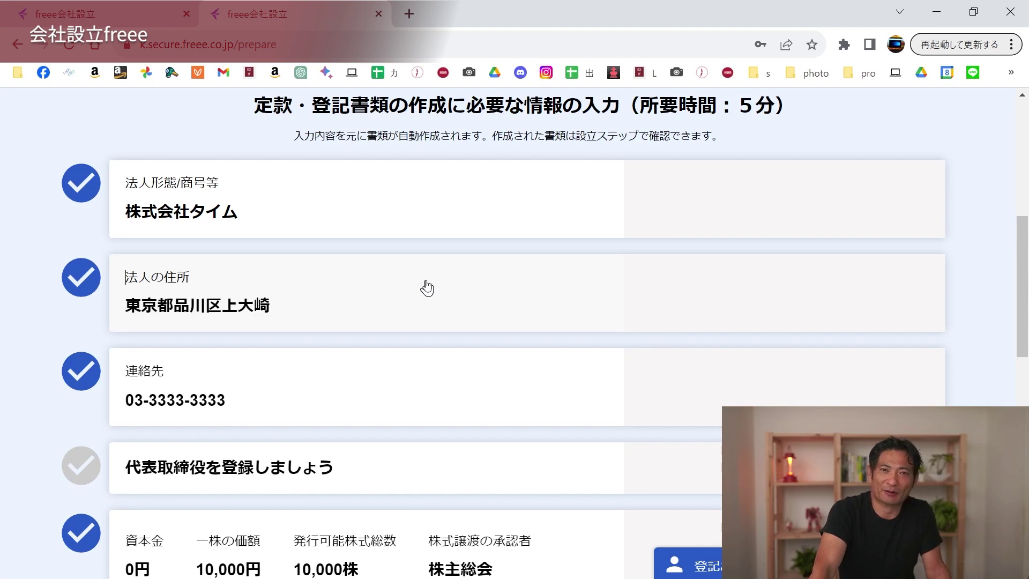
- Fill in the representative director's full name with kana readings, and the home address from the postal code
{"action": "scroll", "coordinate": [427, 287], "scroll_direction": "down", "scroll_amount": 1}
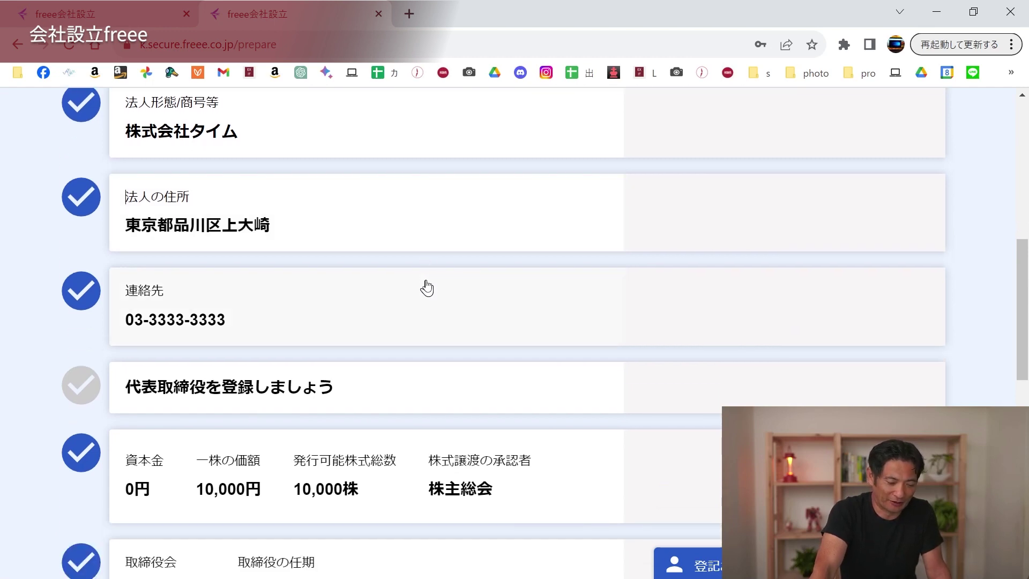
{"action": "scroll", "coordinate": [427, 288], "scroll_direction": "down", "scroll_amount": 1}
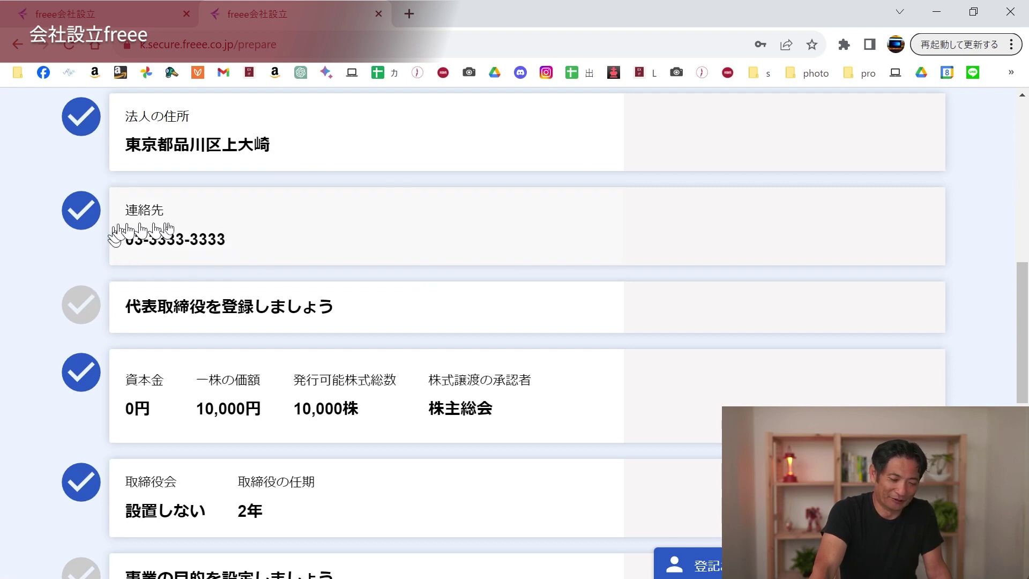
{"action": "left_click", "coordinate": [176, 315]}
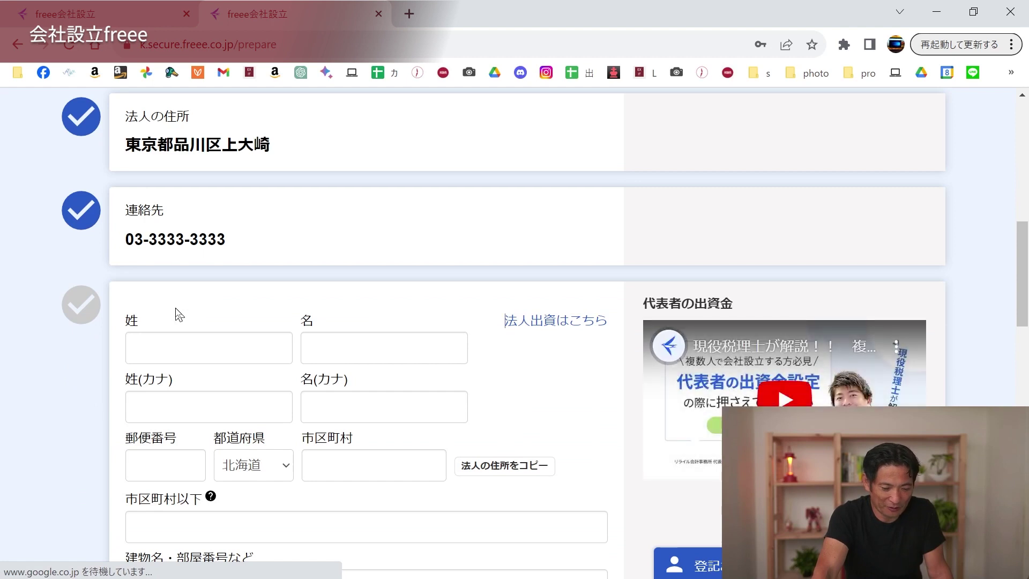
{"action": "scroll", "coordinate": [178, 315], "scroll_direction": "down", "scroll_amount": 1}
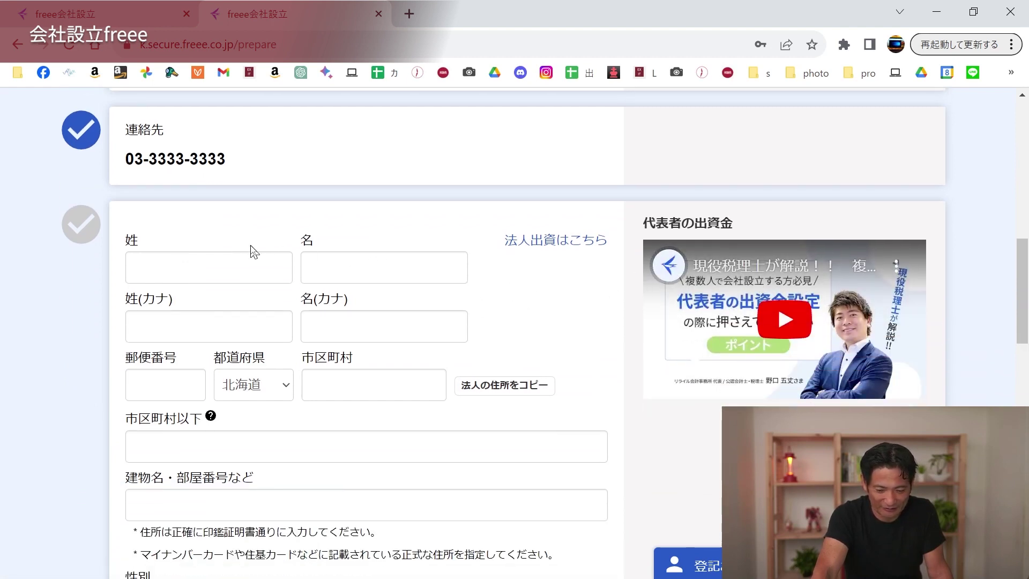
{"action": "scroll", "coordinate": [252, 248], "scroll_direction": "down", "scroll_amount": 1}
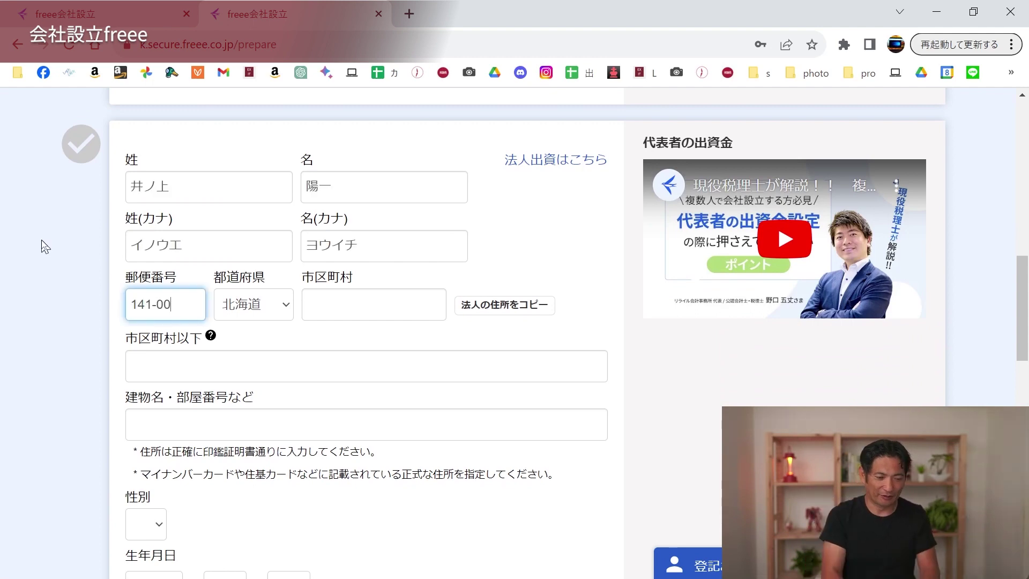
{"action": "type", "text": "21"}
{"action": "key", "text": "Tab"}
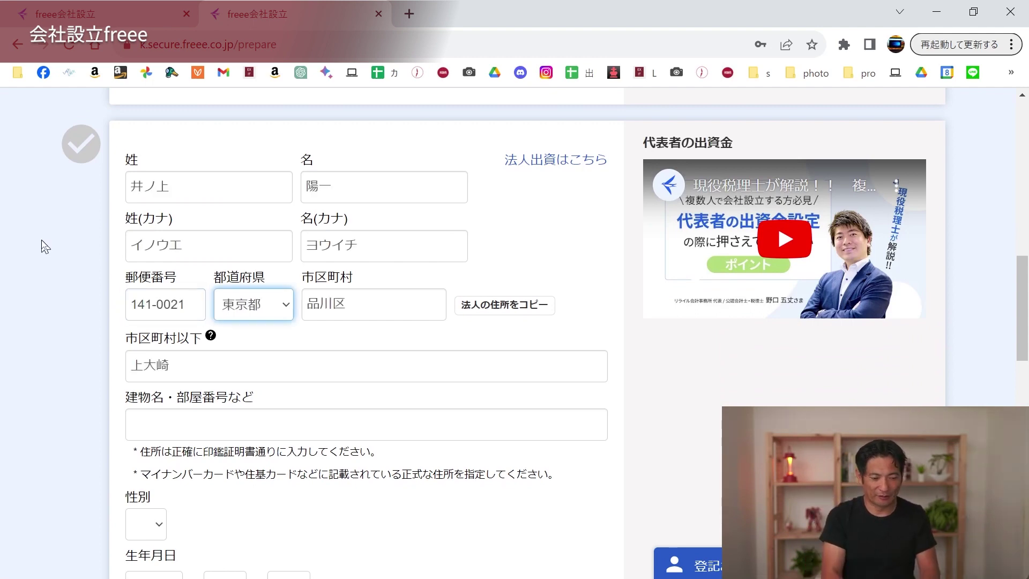
{"action": "key", "text": "Tab"}
- Set the representative director's capital contribution (出資金) to 1,000,000 yen and try to save the director's details
{"action": "scroll", "coordinate": [286, 437], "scroll_direction": "down", "scroll_amount": 4}
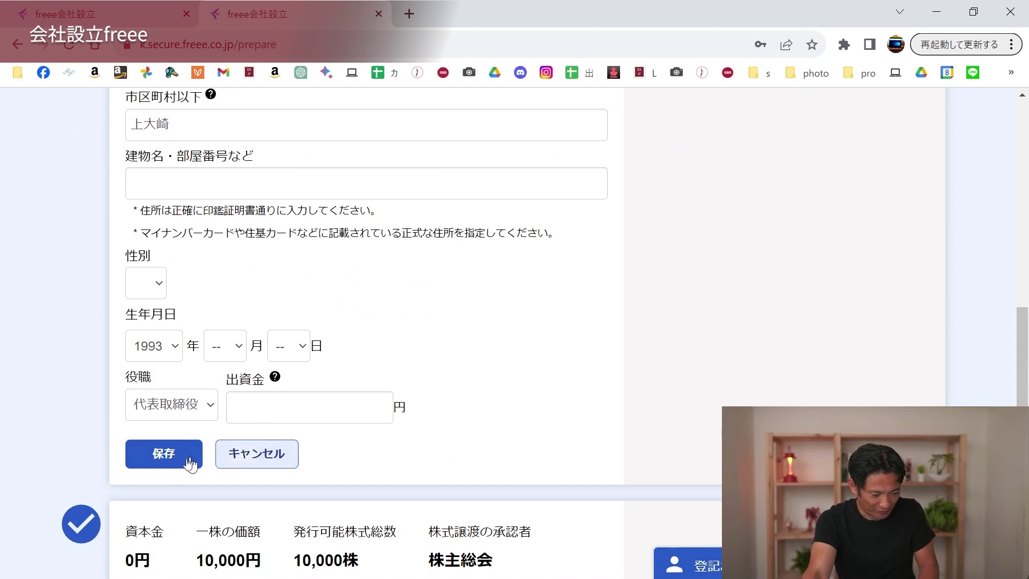
{"action": "left_click", "coordinate": [266, 411]}
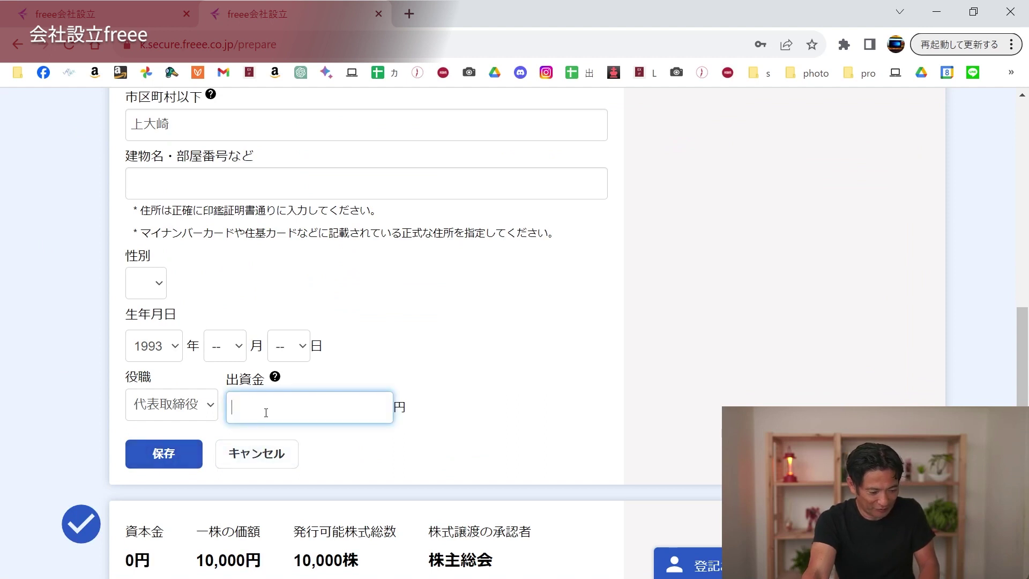
{"action": "scroll", "coordinate": [375, 380], "scroll_direction": "down", "scroll_amount": 1}
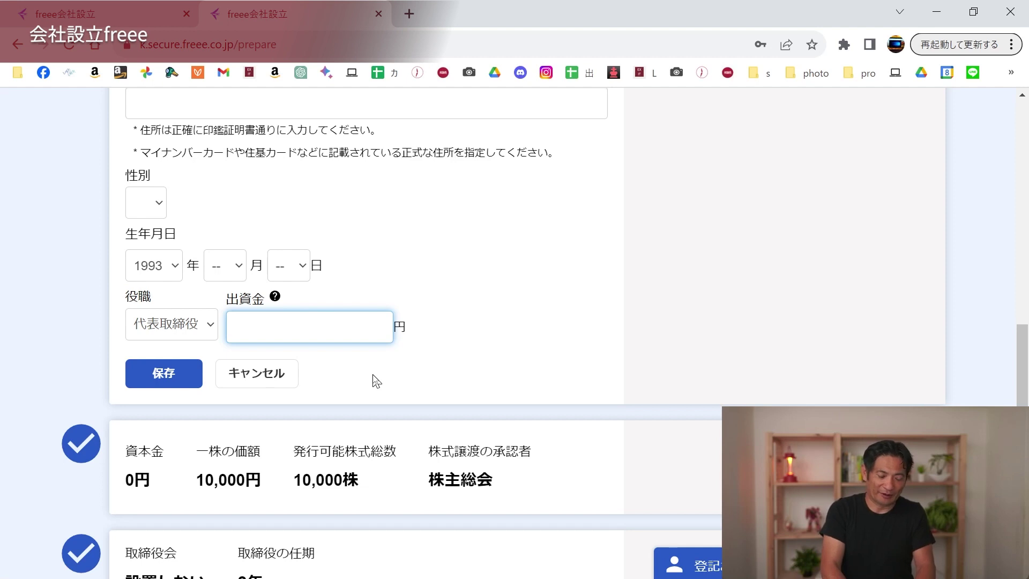
{"action": "type", "text": "1"}
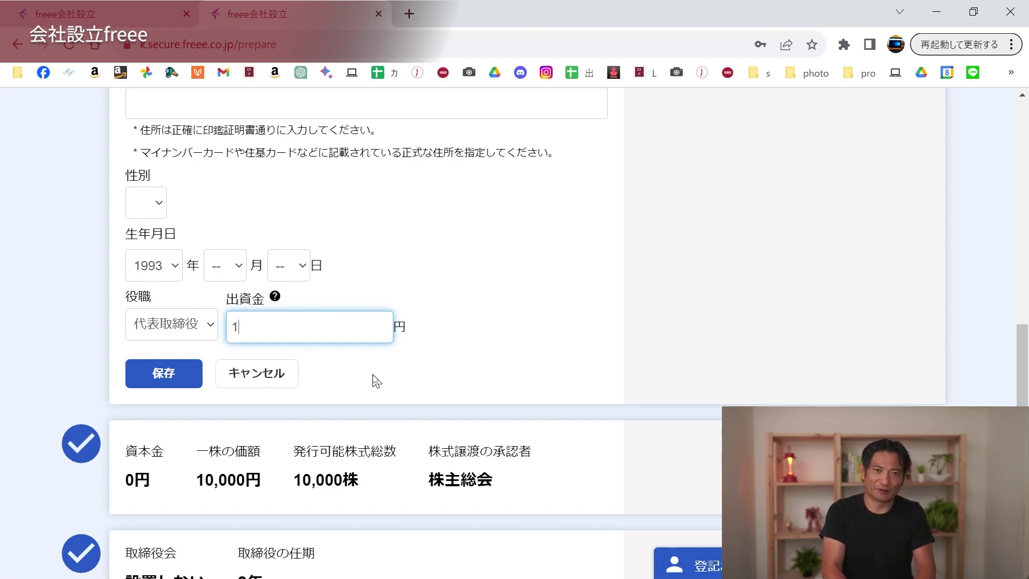
{"action": "type", "text": "0,000,000"}
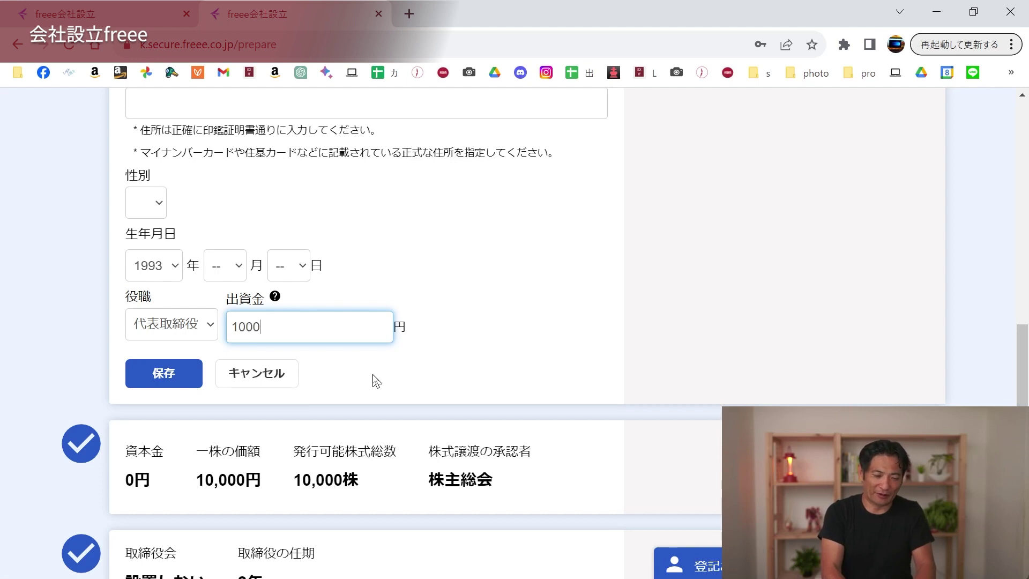
{"action": "key", "text": "Tab"}
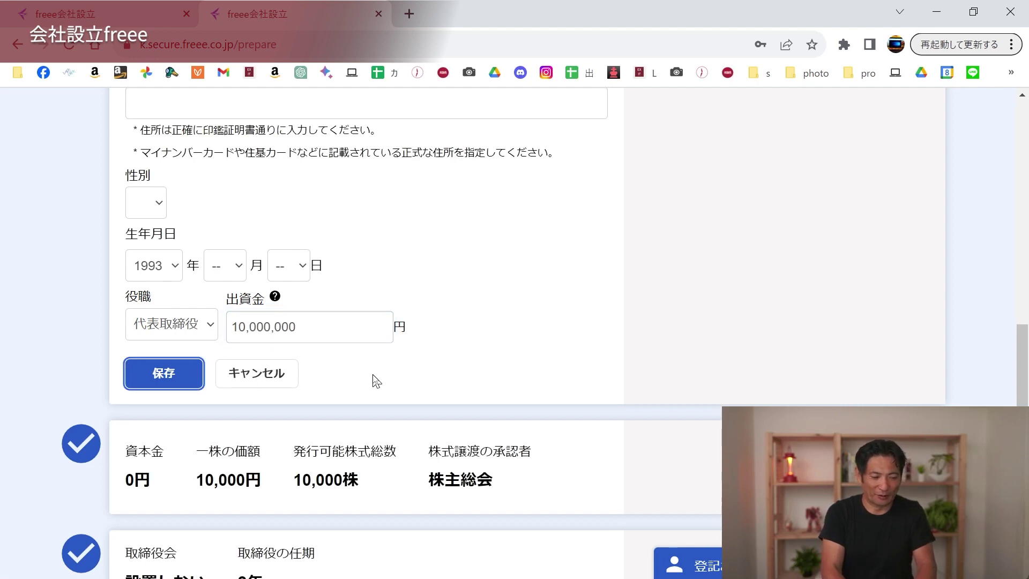
{"action": "left_click", "coordinate": [328, 329]}
{"action": "key", "text": "BackSpace"}
{"action": "left_click", "coordinate": [463, 296]}
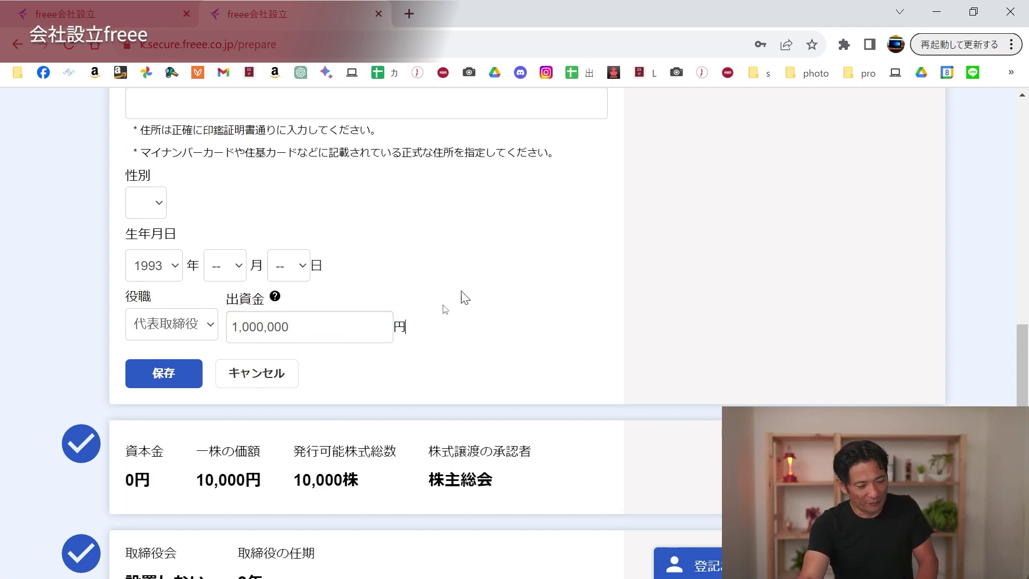
{"action": "left_click", "coordinate": [165, 381]}
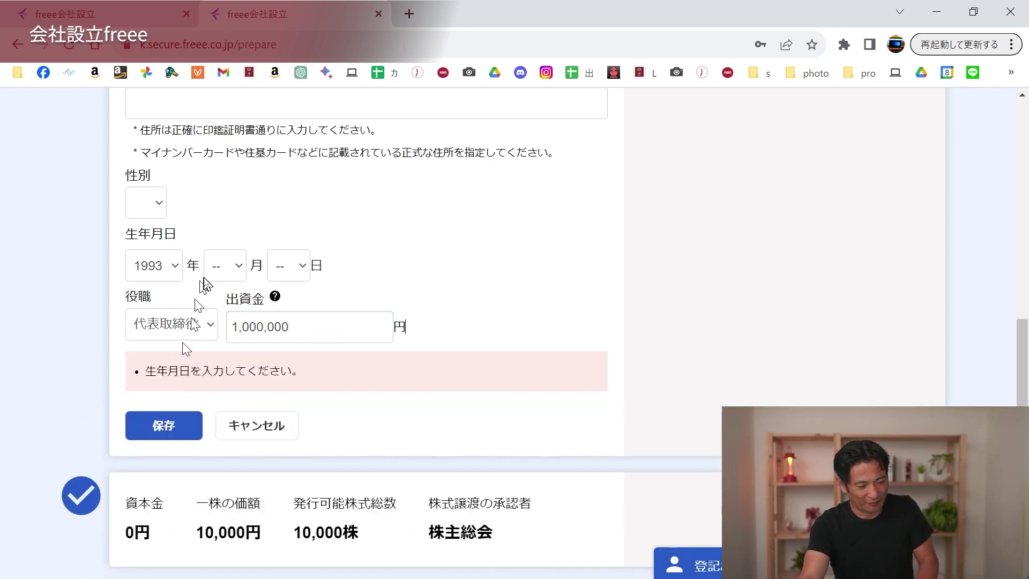
- Complete the representative director's date of birth with the month and day, and save the director's details
{"action": "left_click", "coordinate": [229, 273]}
{"action": "left_click", "coordinate": [232, 319]}
{"action": "left_click", "coordinate": [292, 265]}
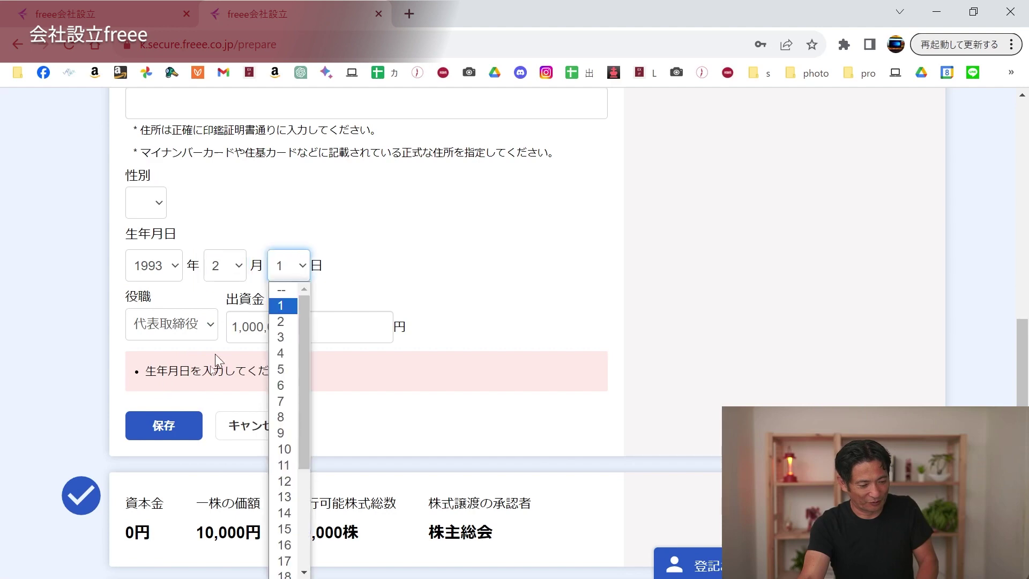
{"action": "left_click", "coordinate": [280, 303]}
{"action": "left_click", "coordinate": [165, 426]}
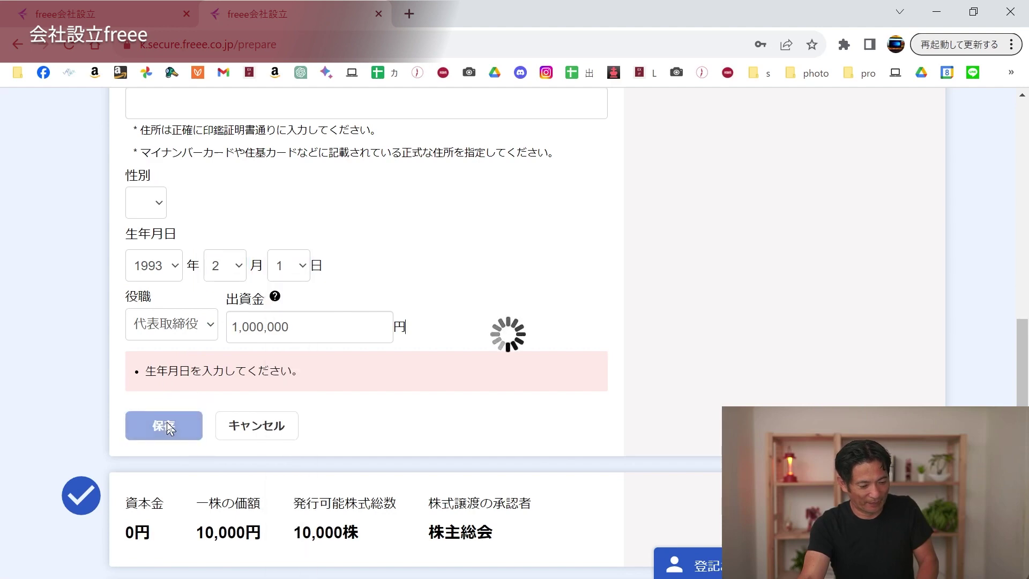
- Review the price per share, authorised share total and share transfer approval options, leaving the capital section without saving
{"action": "scroll", "coordinate": [563, 329], "scroll_direction": "down", "scroll_amount": 1}
{"action": "scroll", "coordinate": [563, 329], "scroll_direction": "down", "scroll_amount": 2}
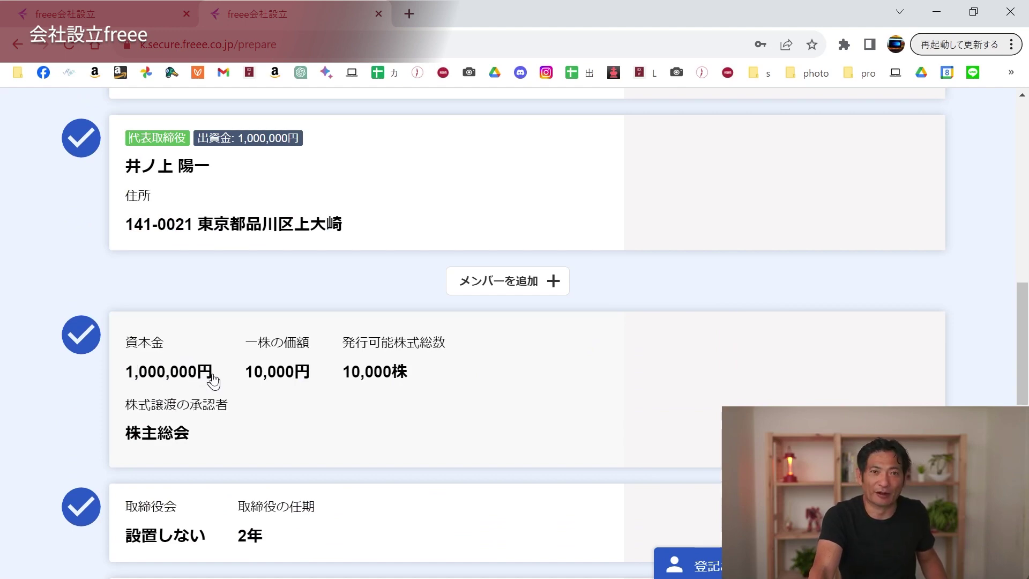
{"action": "scroll", "coordinate": [280, 367], "scroll_direction": "down", "scroll_amount": 3}
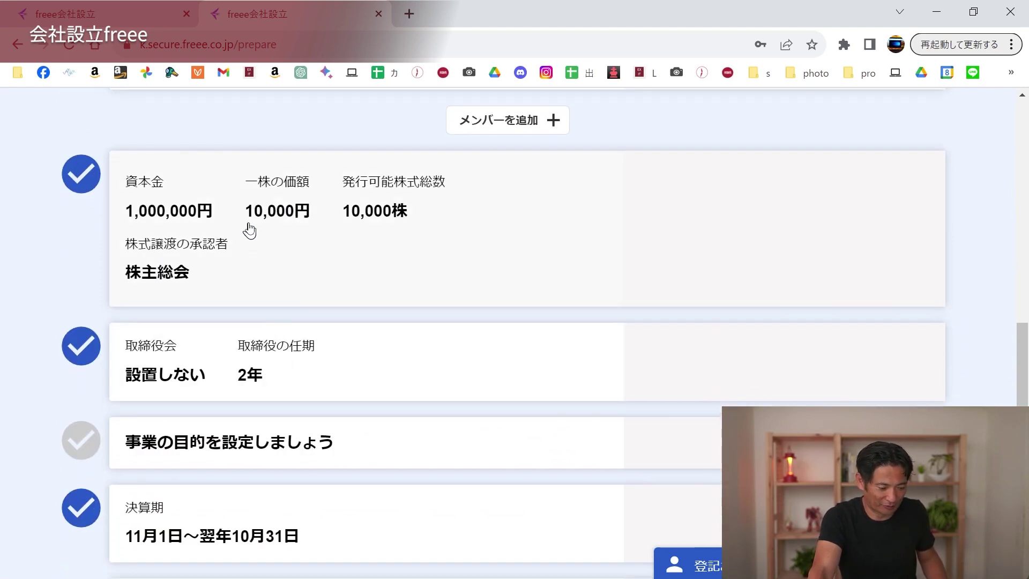
{"action": "scroll", "coordinate": [264, 245], "scroll_direction": "down", "scroll_amount": 3}
{"action": "scroll", "coordinate": [264, 245], "scroll_direction": "up", "scroll_amount": 3}
{"action": "left_click", "coordinate": [248, 222]}
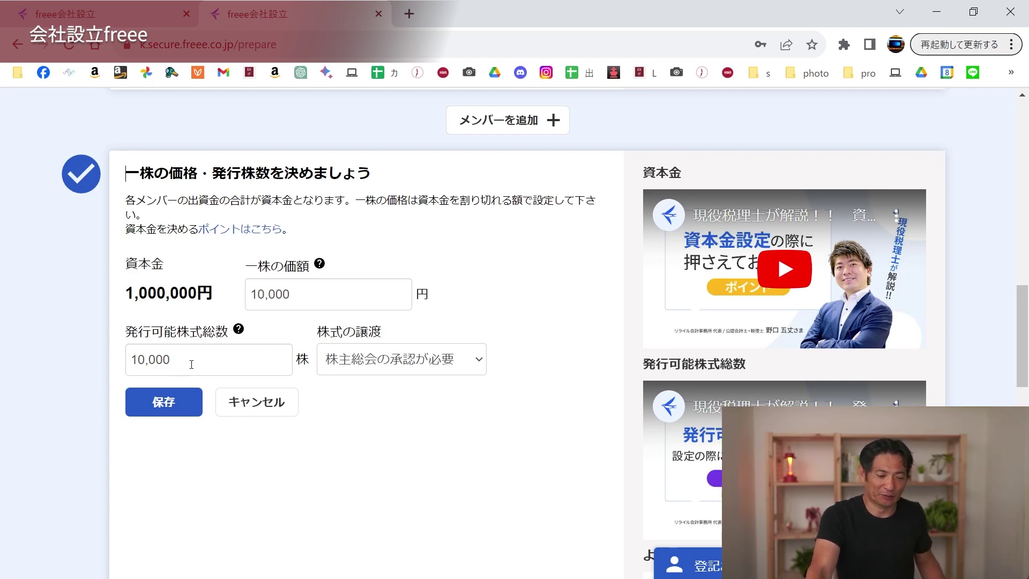
{"action": "left_click", "coordinate": [391, 366]}
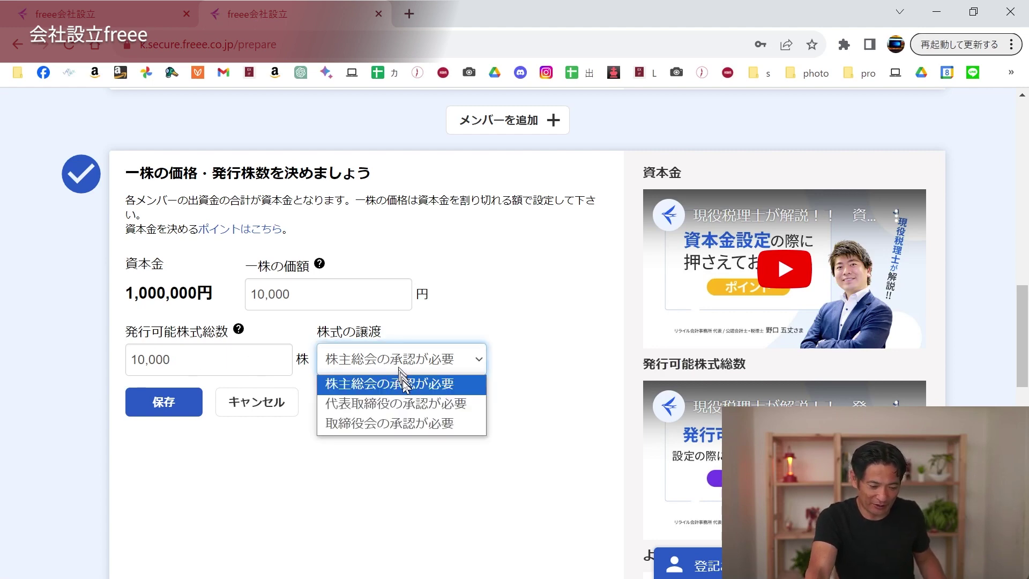
{"action": "left_click", "coordinate": [403, 385]}
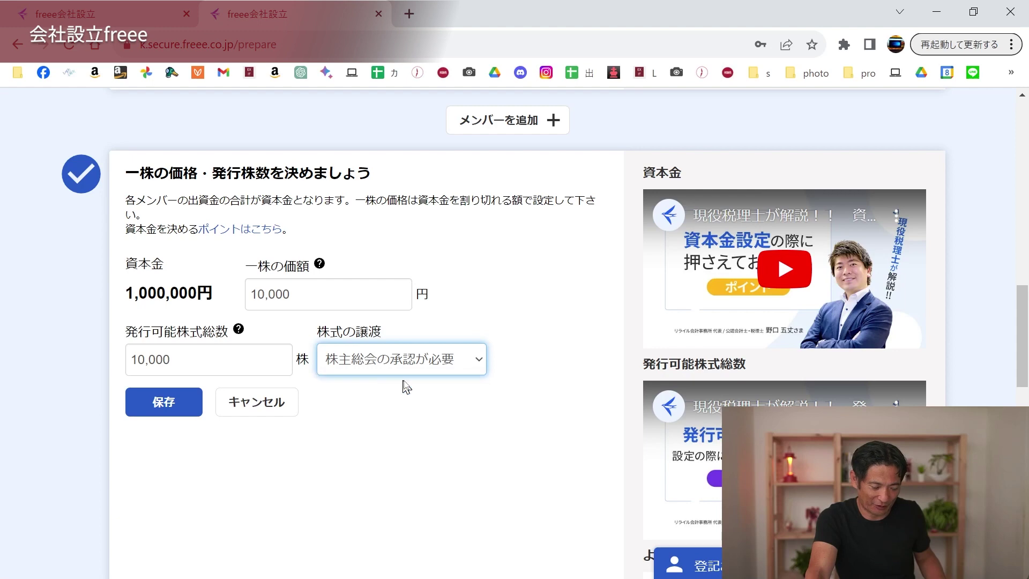
{"action": "left_click", "coordinate": [279, 406]}
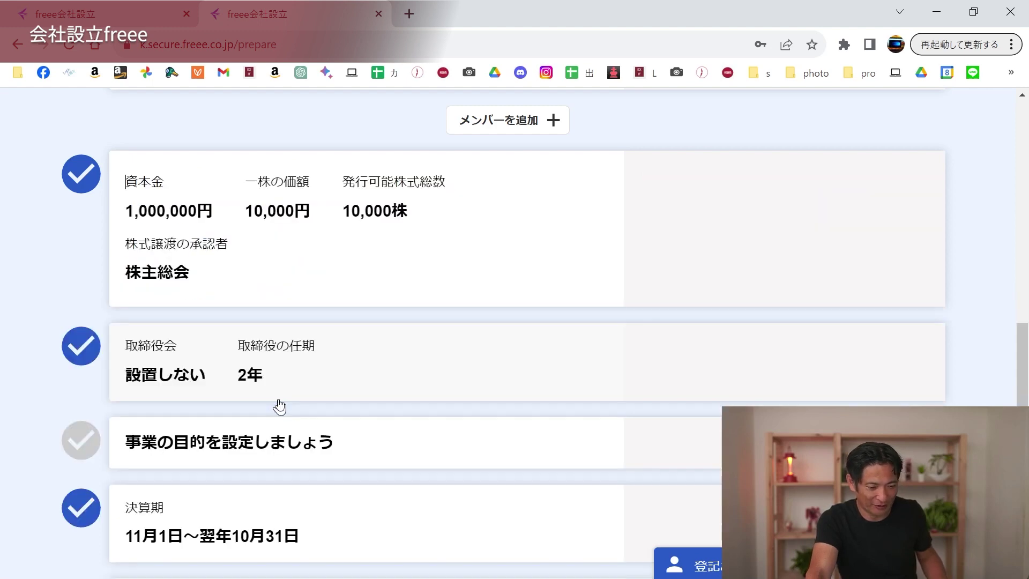
- Set the directors' term of office (取締役の任期) to 10年 and save the board of directors section
{"action": "scroll", "coordinate": [217, 397], "scroll_direction": "down", "scroll_amount": 1}
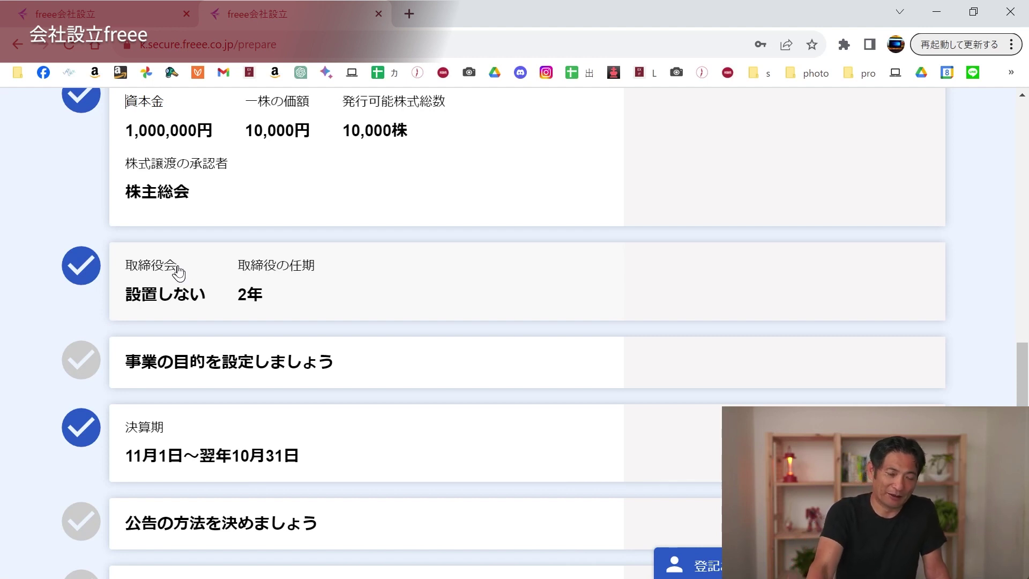
{"action": "left_click", "coordinate": [179, 274]}
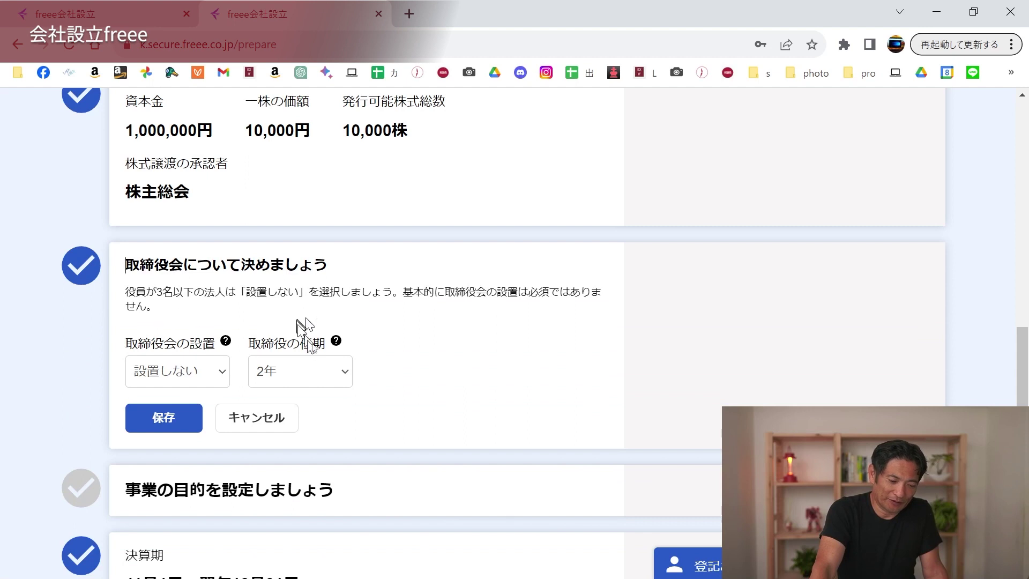
{"action": "scroll", "coordinate": [455, 356], "scroll_direction": "down", "scroll_amount": 1}
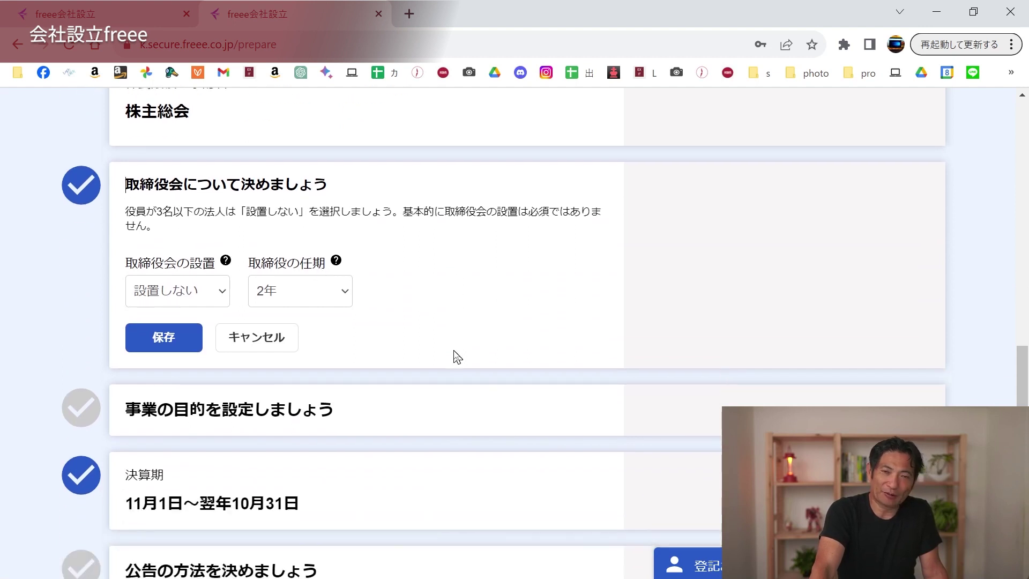
{"action": "left_click", "coordinate": [347, 294]}
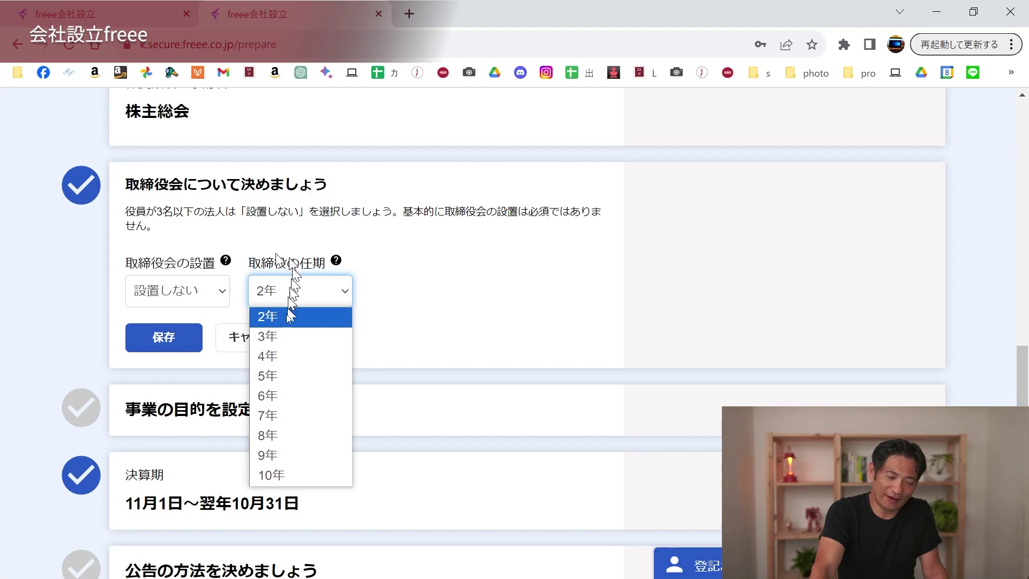
{"action": "left_click", "coordinate": [271, 474]}
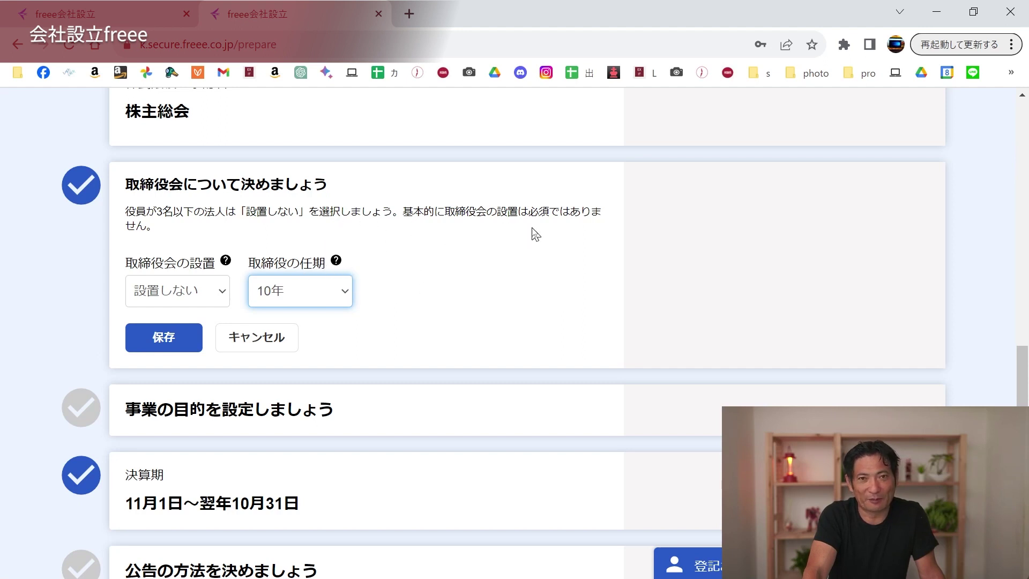
{"action": "left_click", "coordinate": [154, 340]}
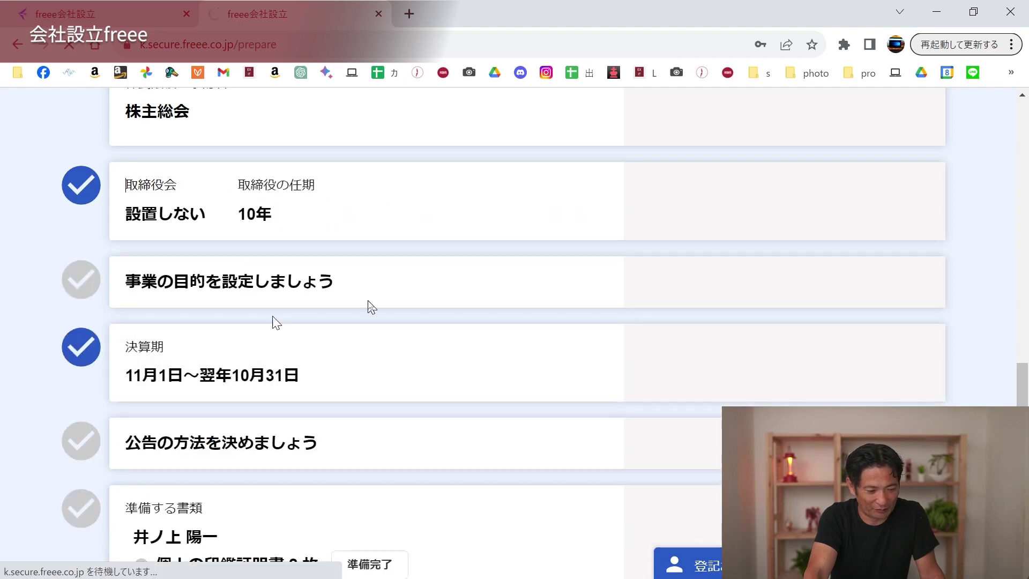
- Add the business purpose 企業戦略の立案、企業革新、企業情報システムの構築及びＭ＆Ａに関する支援事業 from the industry サービス業（コンサルティング）
{"action": "scroll", "coordinate": [418, 300], "scroll_direction": "down", "scroll_amount": 1}
{"action": "left_click", "coordinate": [299, 197]}
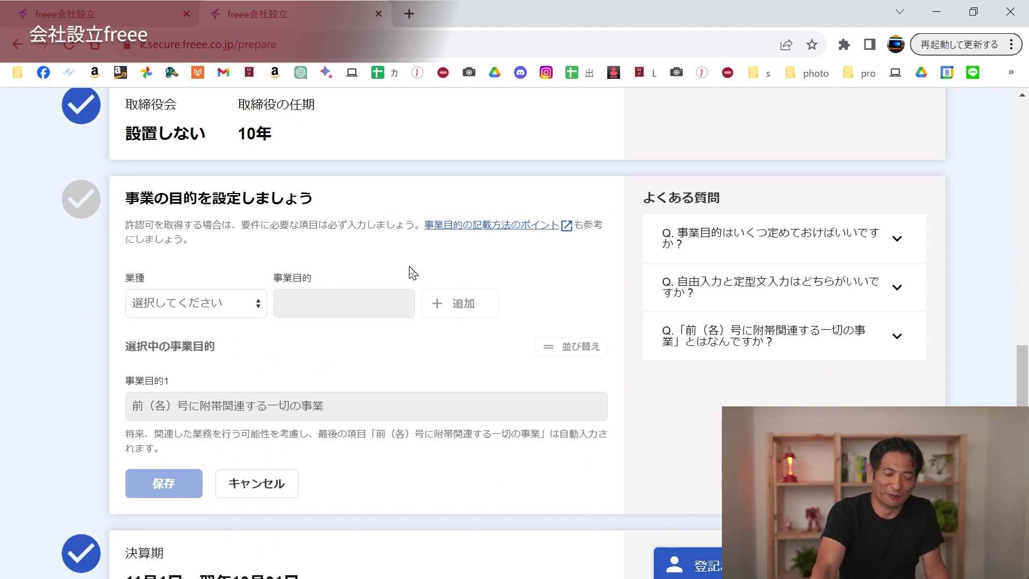
{"action": "left_click", "coordinate": [207, 310]}
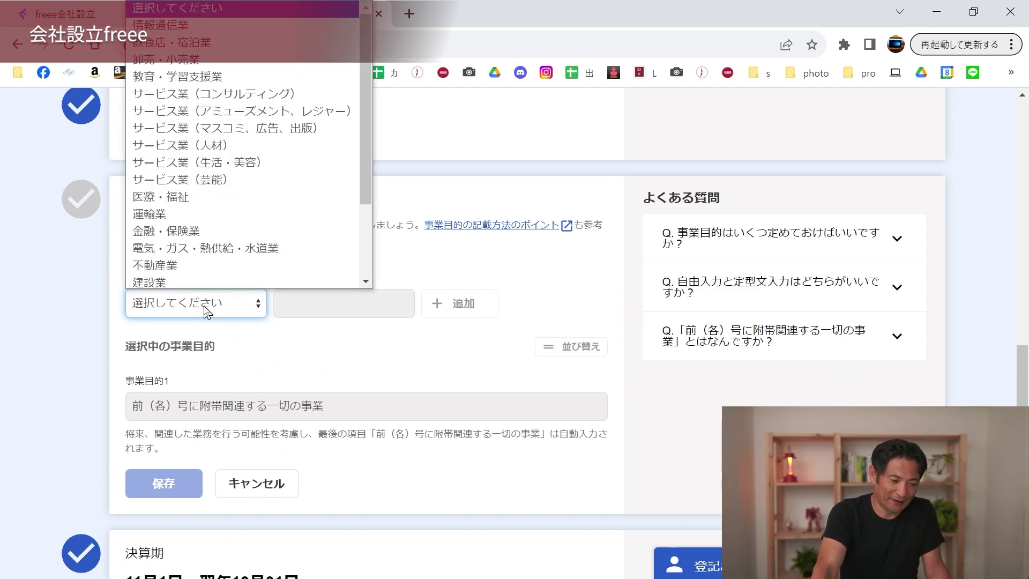
{"action": "left_click", "coordinate": [193, 78]}
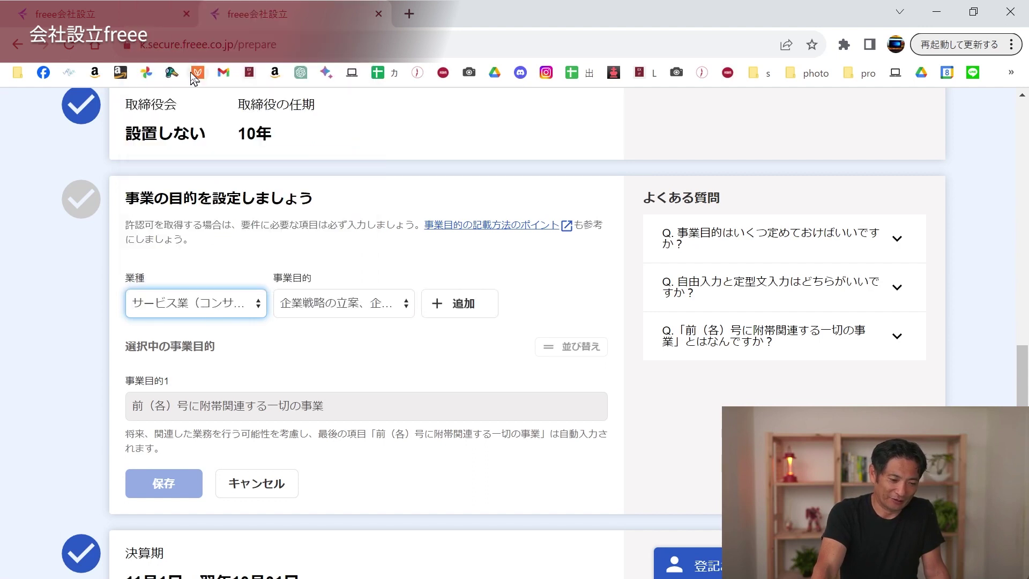
{"action": "left_click", "coordinate": [407, 303]}
{"action": "left_click", "coordinate": [408, 301]}
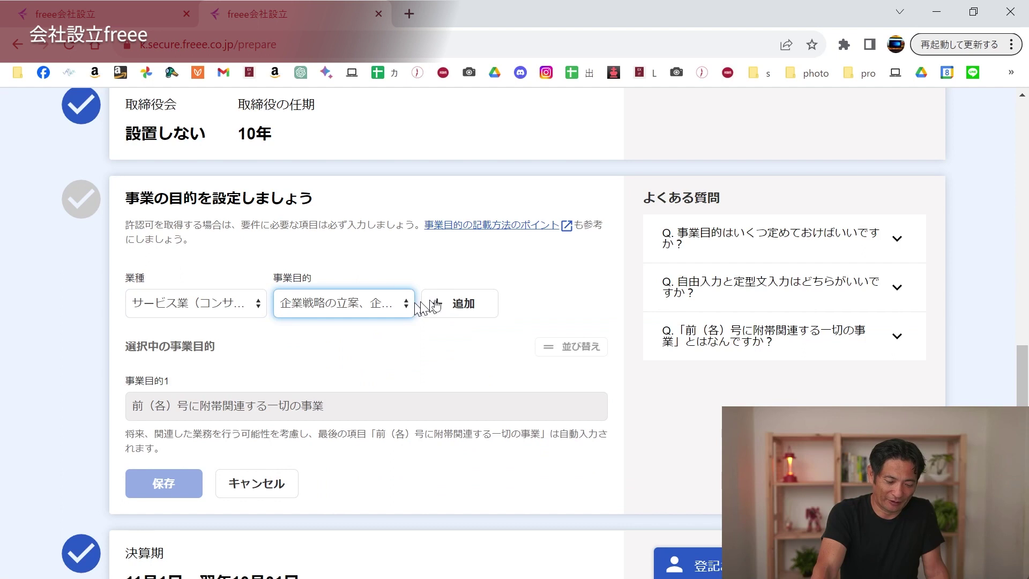
{"action": "left_click", "coordinate": [470, 304]}
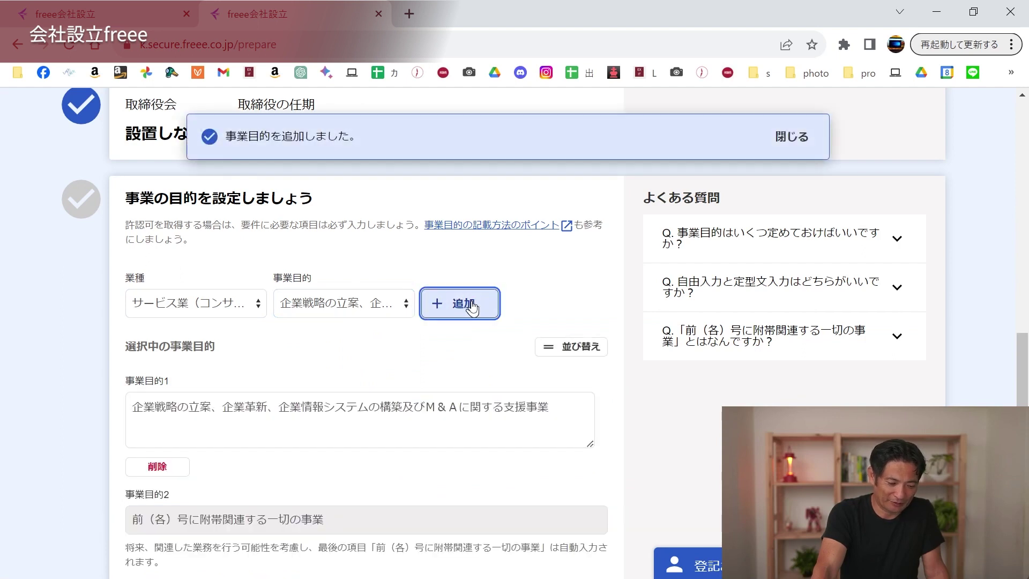
- Add 経営コンサルティング業務 and マーケティング・リサーチ並びに経営情報の調査、収集及び提供 as further business purposes
{"action": "scroll", "coordinate": [333, 337], "scroll_direction": "down", "scroll_amount": 1}
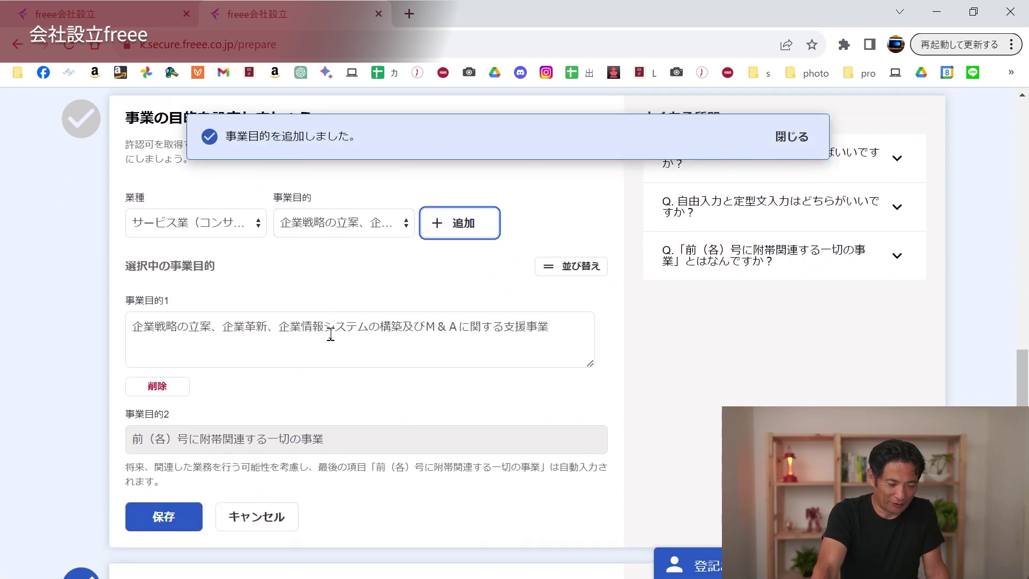
{"action": "scroll", "coordinate": [330, 334], "scroll_direction": "up", "scroll_amount": 1}
{"action": "left_click", "coordinate": [370, 303]}
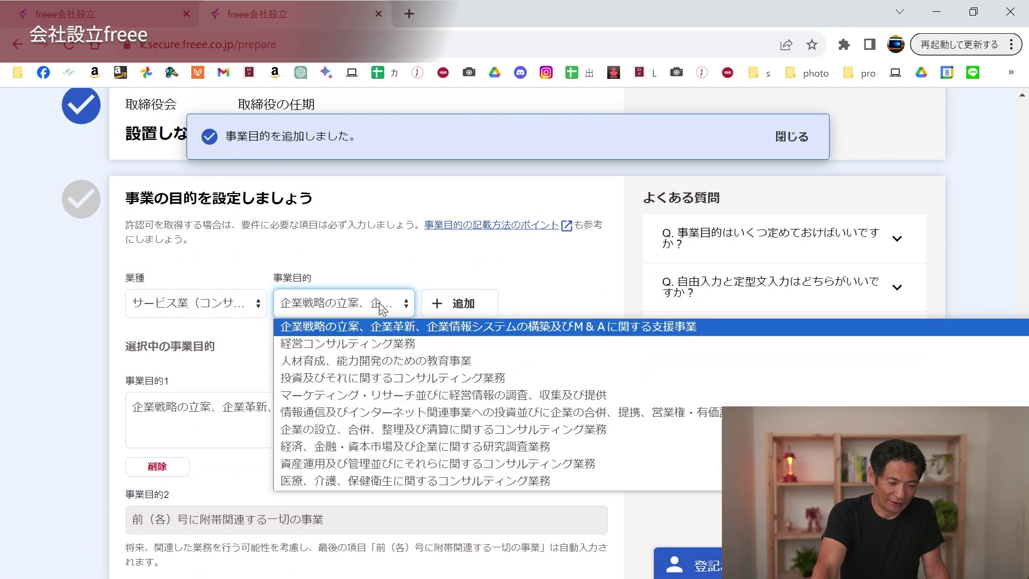
{"action": "left_click", "coordinate": [367, 343]}
{"action": "left_click", "coordinate": [453, 303]}
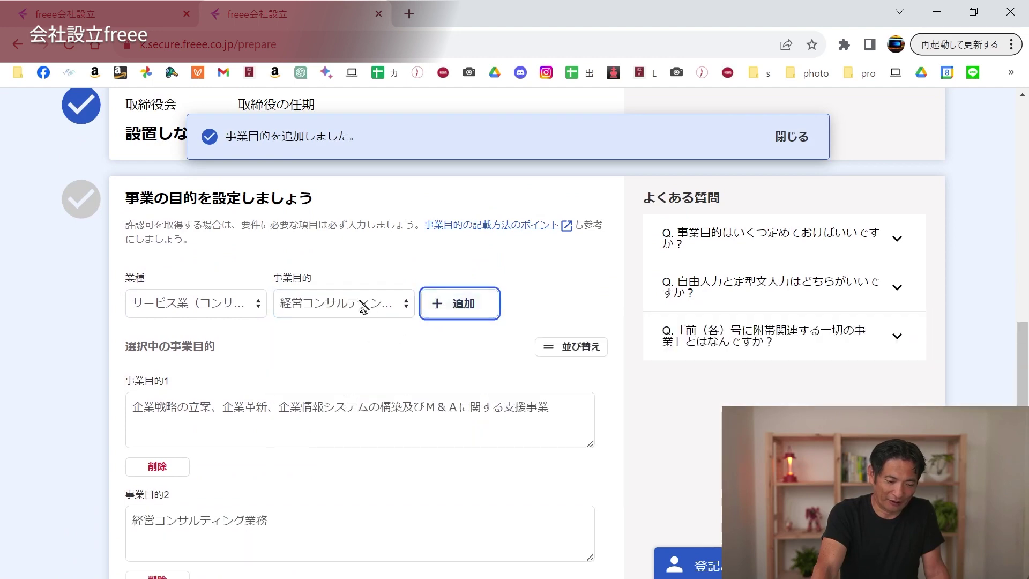
{"action": "left_click", "coordinate": [362, 306]}
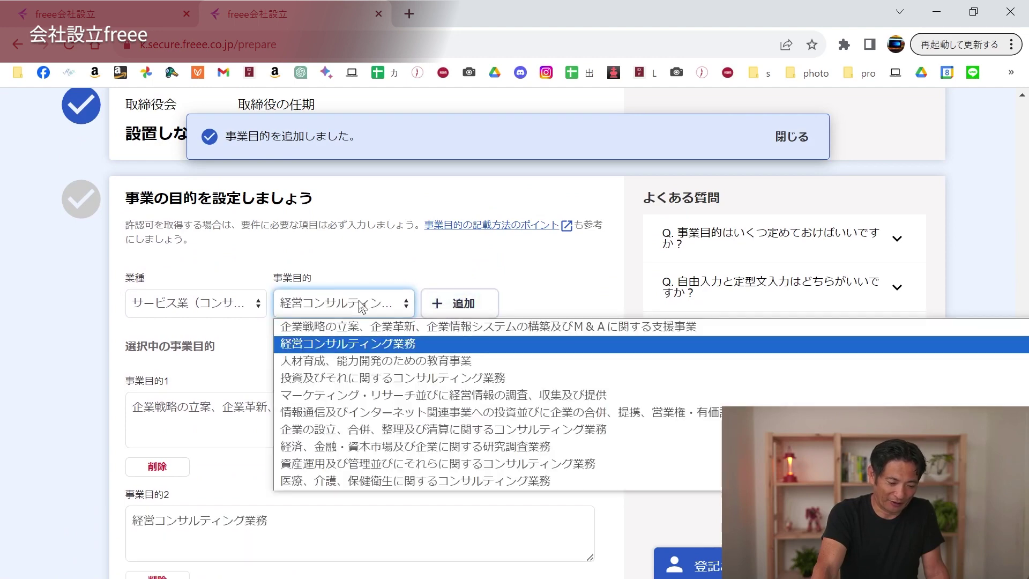
{"action": "left_click", "coordinate": [362, 395]}
{"action": "left_click", "coordinate": [383, 309]}
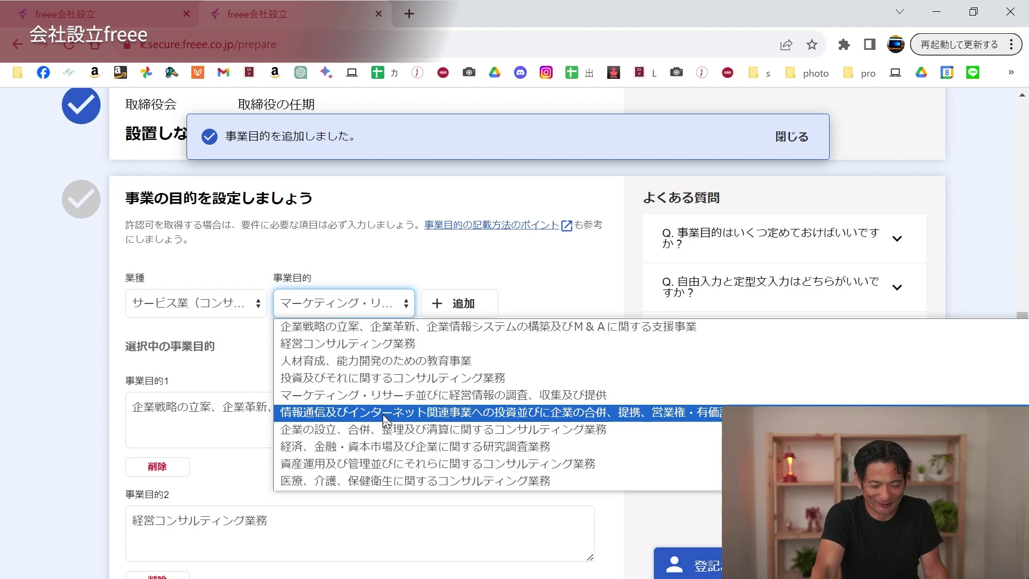
{"action": "left_click", "coordinate": [250, 367]}
- Check the list of selected business purposes and save the business purpose section
{"action": "scroll", "coordinate": [349, 366], "scroll_direction": "down", "scroll_amount": 3}
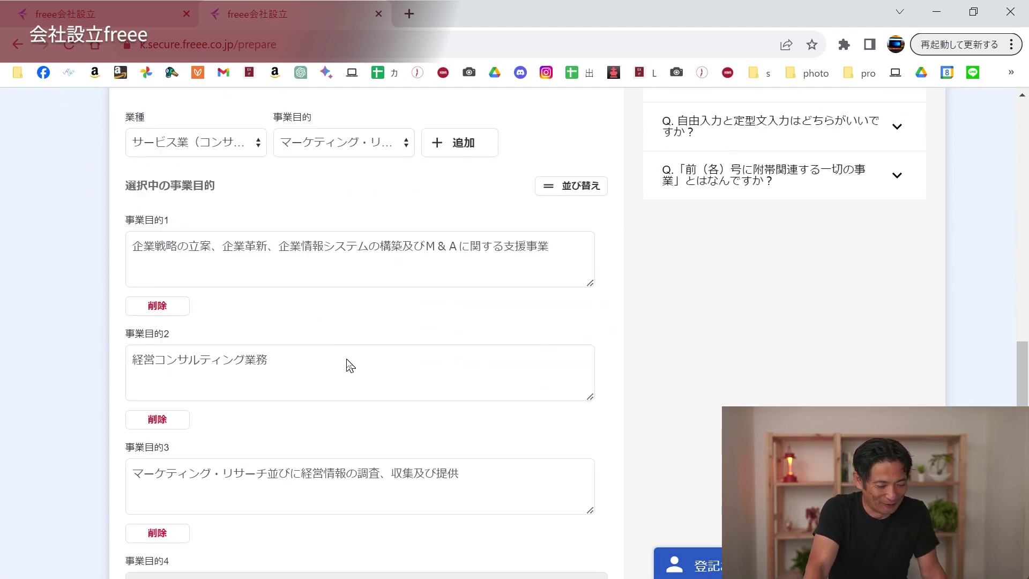
{"action": "scroll", "coordinate": [349, 366], "scroll_direction": "down", "scroll_amount": 1}
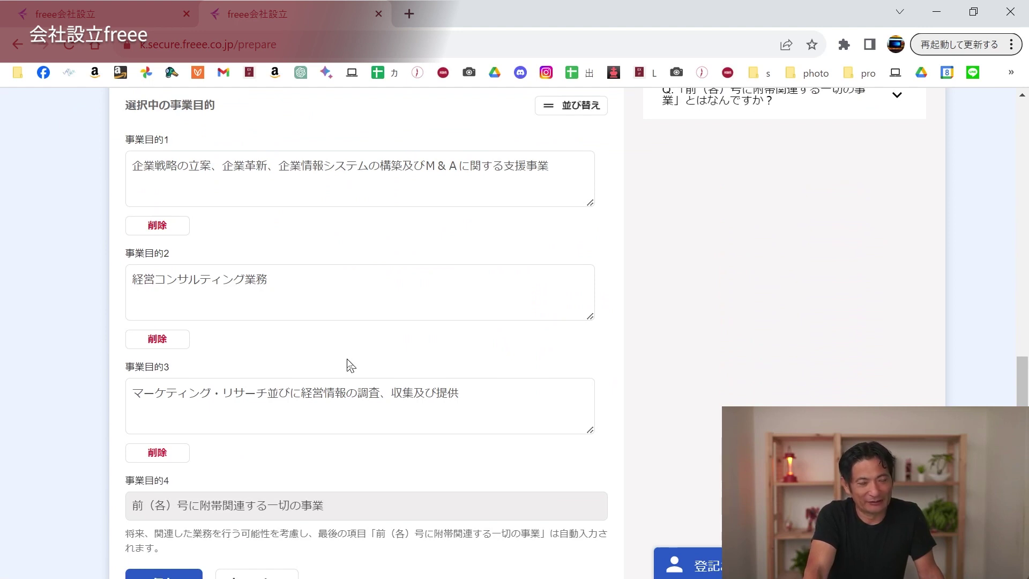
{"action": "scroll", "coordinate": [349, 366], "scroll_direction": "down", "scroll_amount": 2}
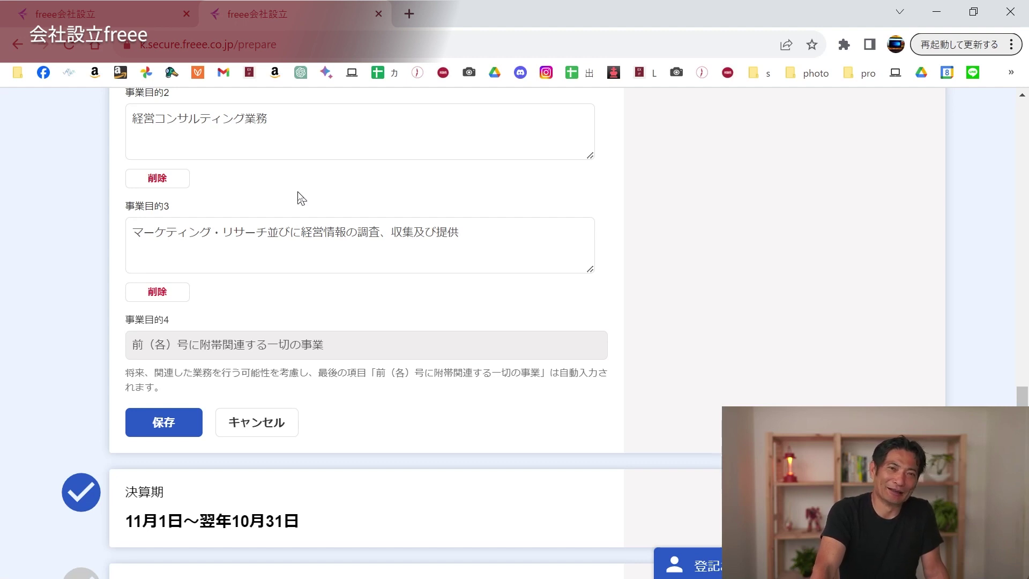
{"action": "scroll", "coordinate": [299, 196], "scroll_direction": "down", "scroll_amount": 1}
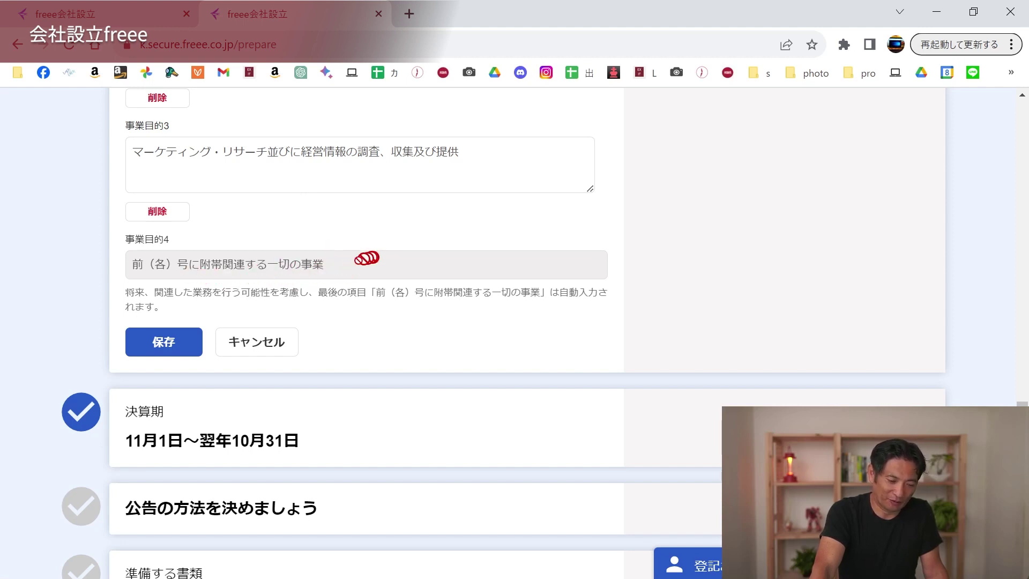
{"action": "scroll", "coordinate": [385, 265], "scroll_direction": "up", "scroll_amount": 2}
{"action": "scroll", "coordinate": [385, 264], "scroll_direction": "up", "scroll_amount": 5}
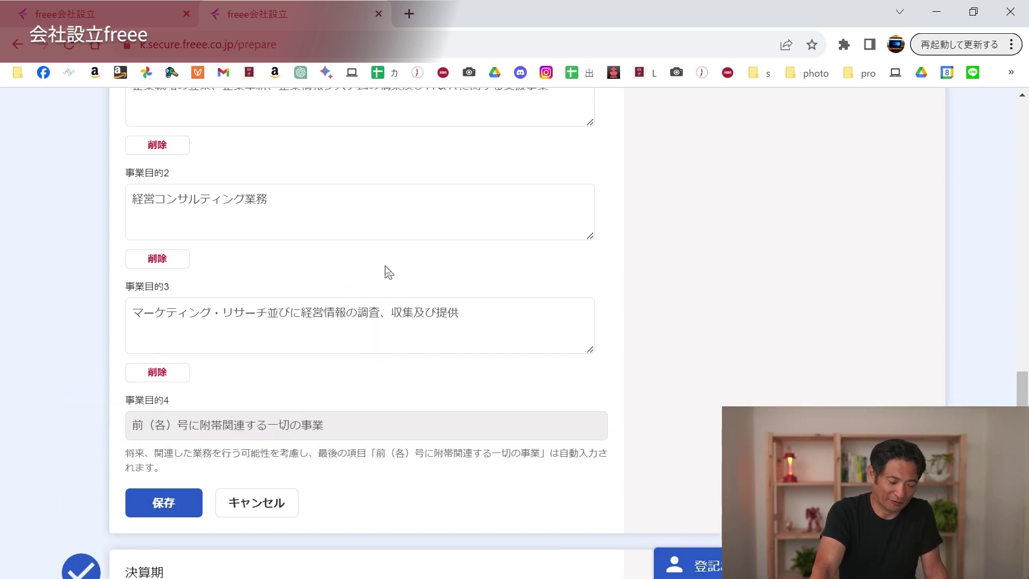
{"action": "scroll", "coordinate": [389, 273], "scroll_direction": "down", "scroll_amount": 8}
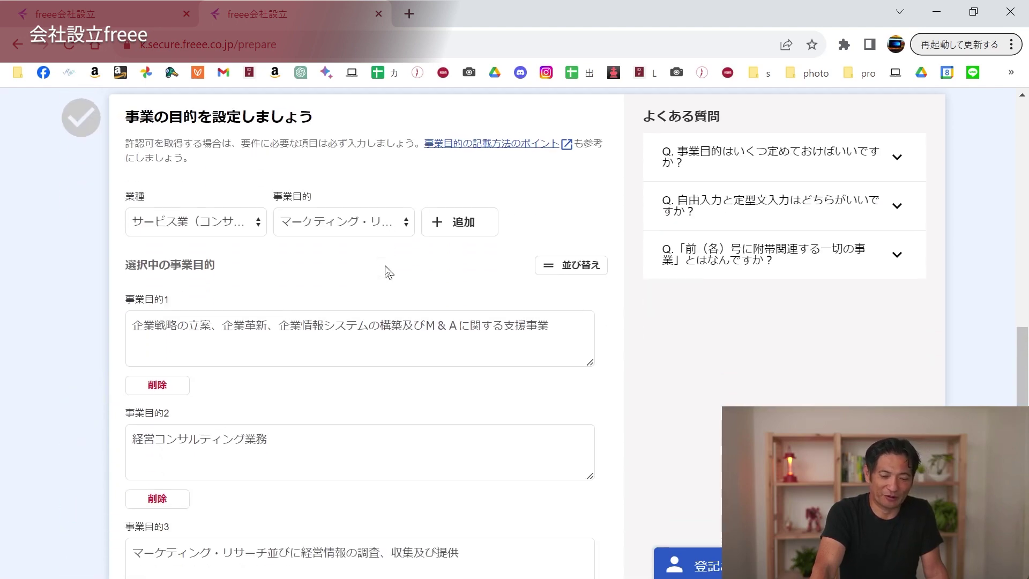
{"action": "left_click", "coordinate": [165, 261]}
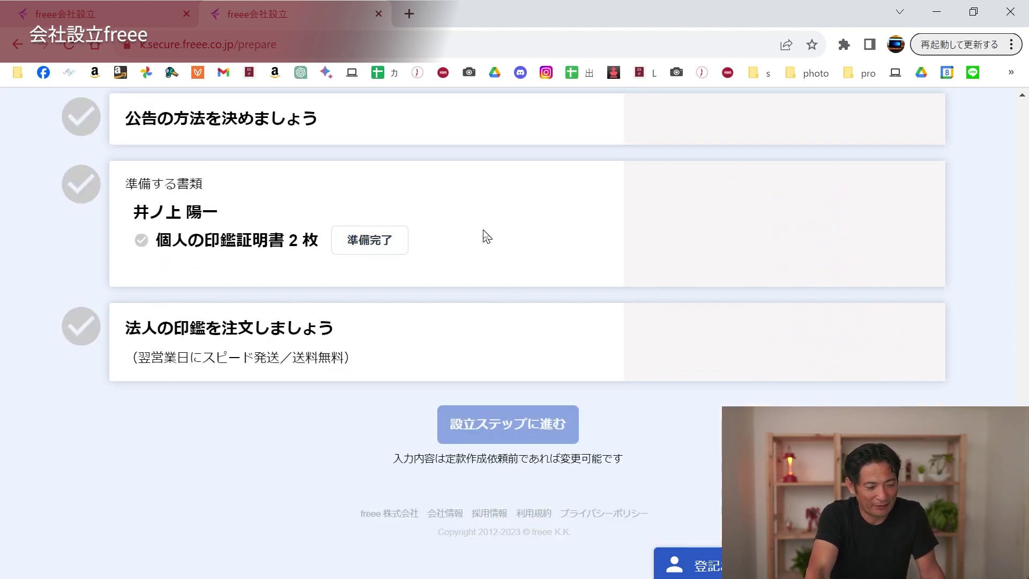
- Open the fiscal year section and select 12月 as the closing month (決算月)
{"action": "scroll", "coordinate": [482, 234], "scroll_direction": "up", "scroll_amount": 9}
{"action": "scroll", "coordinate": [485, 236], "scroll_direction": "down", "scroll_amount": 6}
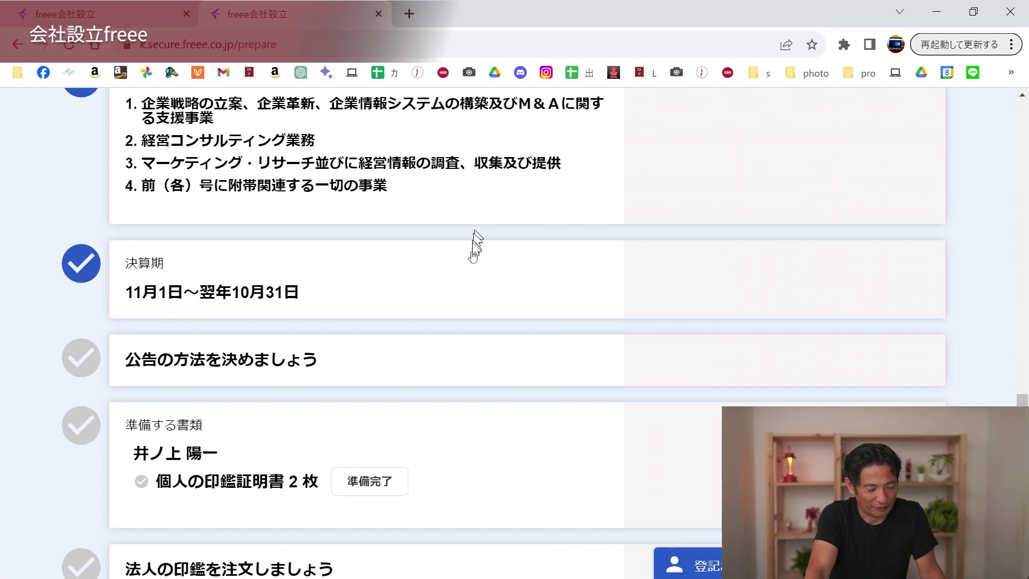
{"action": "scroll", "coordinate": [471, 252], "scroll_direction": "down", "scroll_amount": 1}
{"action": "left_click", "coordinate": [252, 217]}
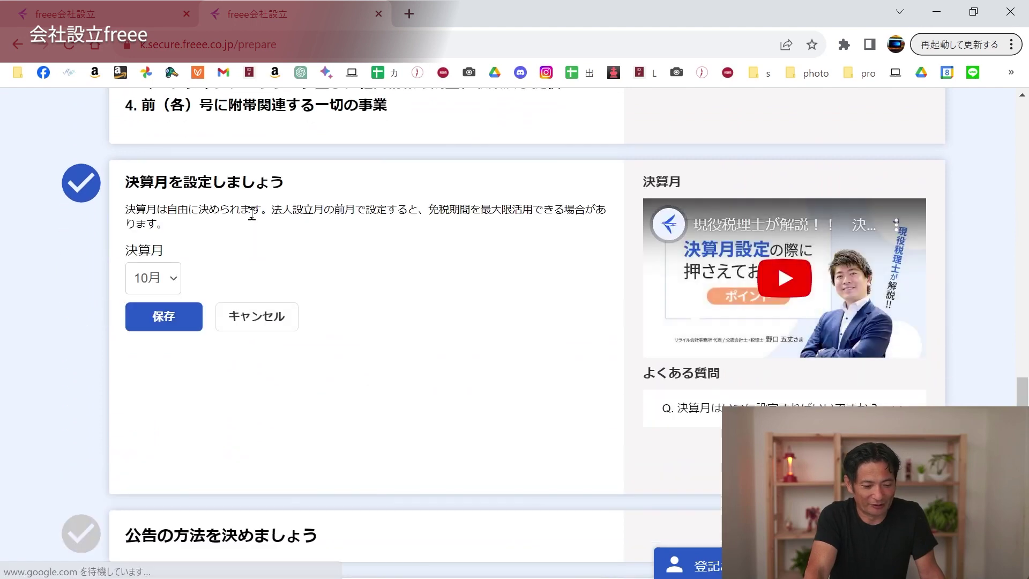
{"action": "left_click", "coordinate": [169, 277]}
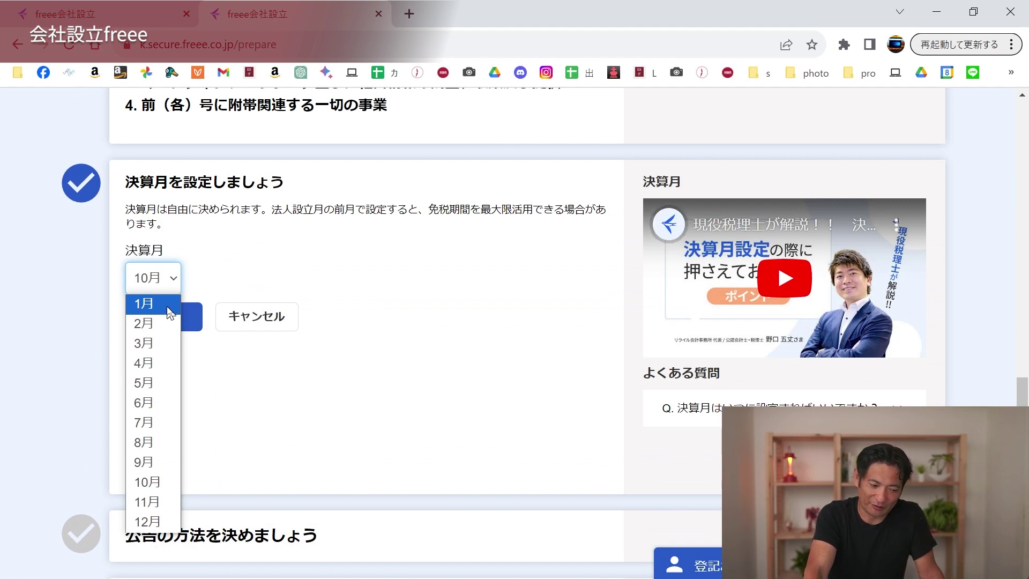
{"action": "left_click", "coordinate": [264, 267]}
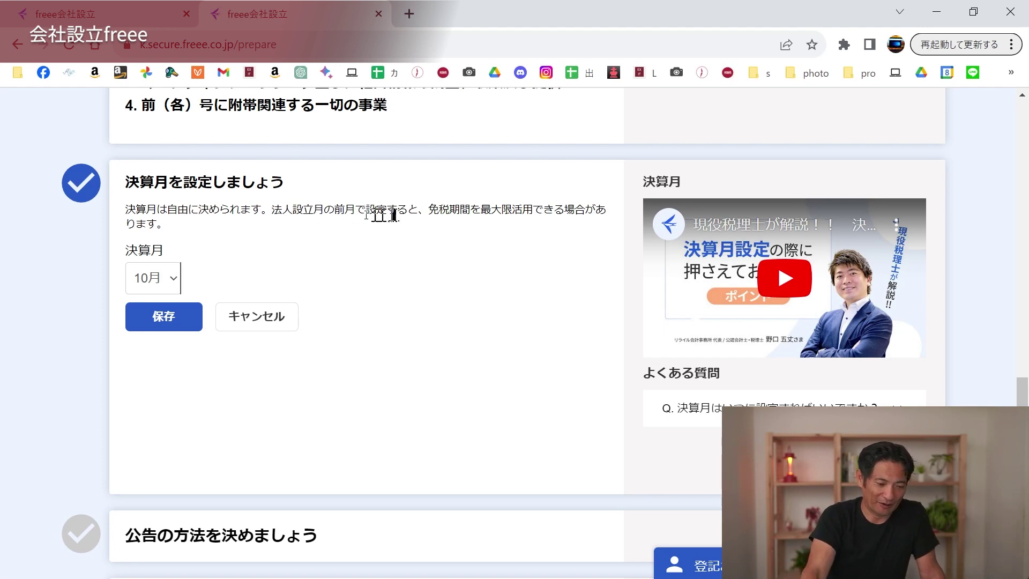
{"action": "left_click", "coordinate": [172, 277]}
{"action": "left_click", "coordinate": [147, 521]}
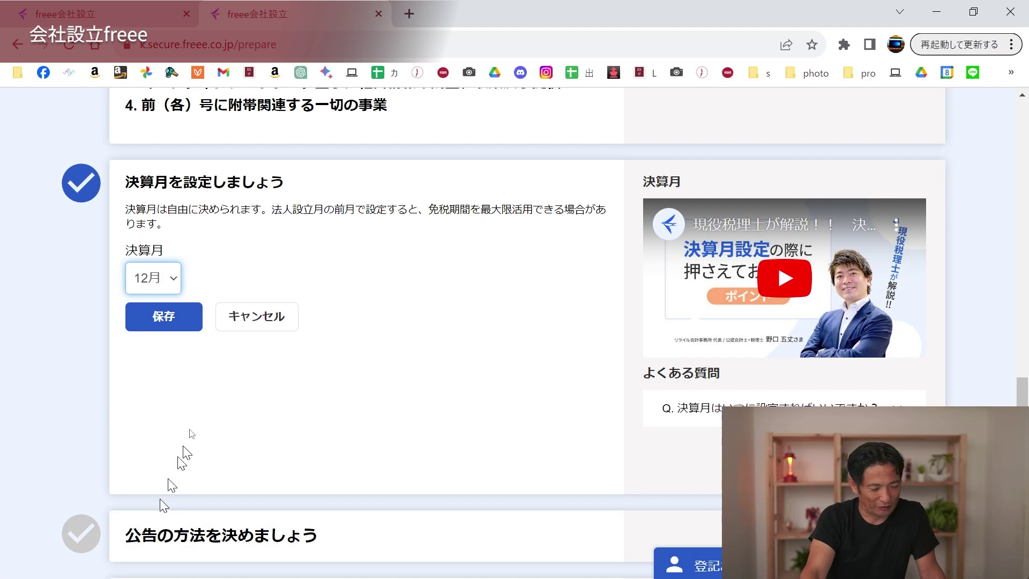
{"action": "left_click", "coordinate": [168, 282]}
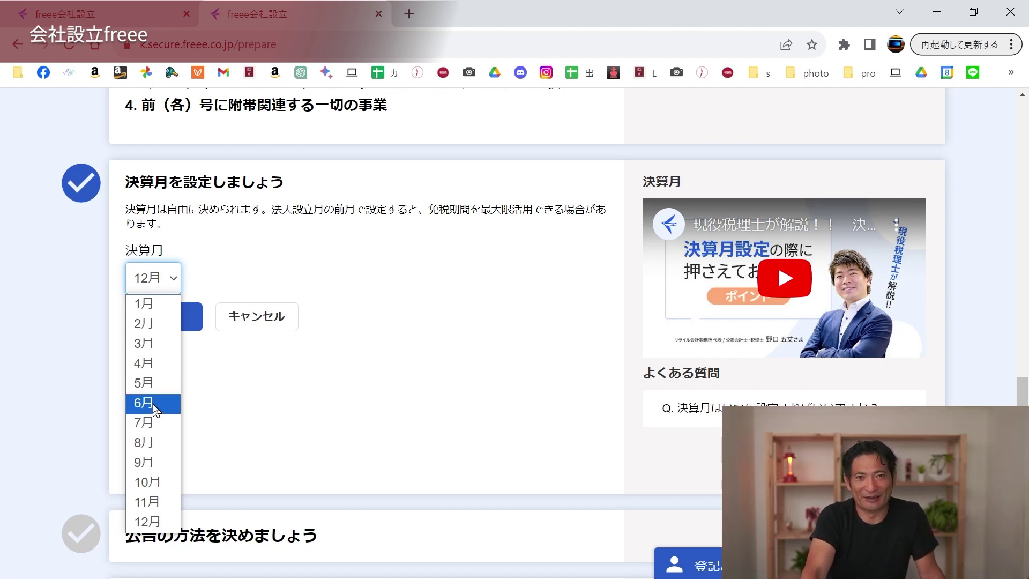
{"action": "left_click", "coordinate": [149, 521]}
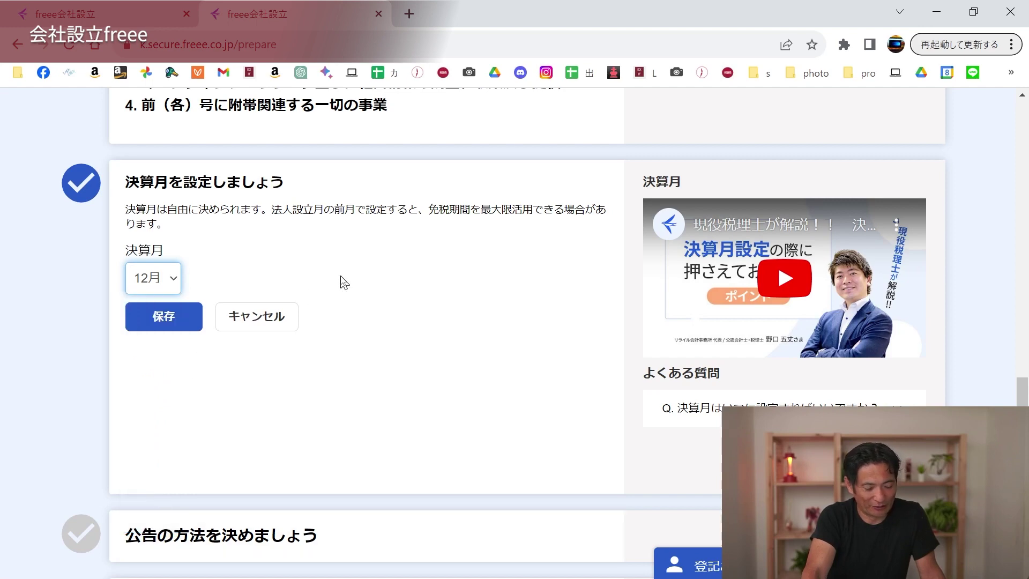
{"action": "scroll", "coordinate": [343, 281], "scroll_direction": "down", "scroll_amount": 3}
{"action": "scroll", "coordinate": [343, 281], "scroll_direction": "up", "scroll_amount": 3}
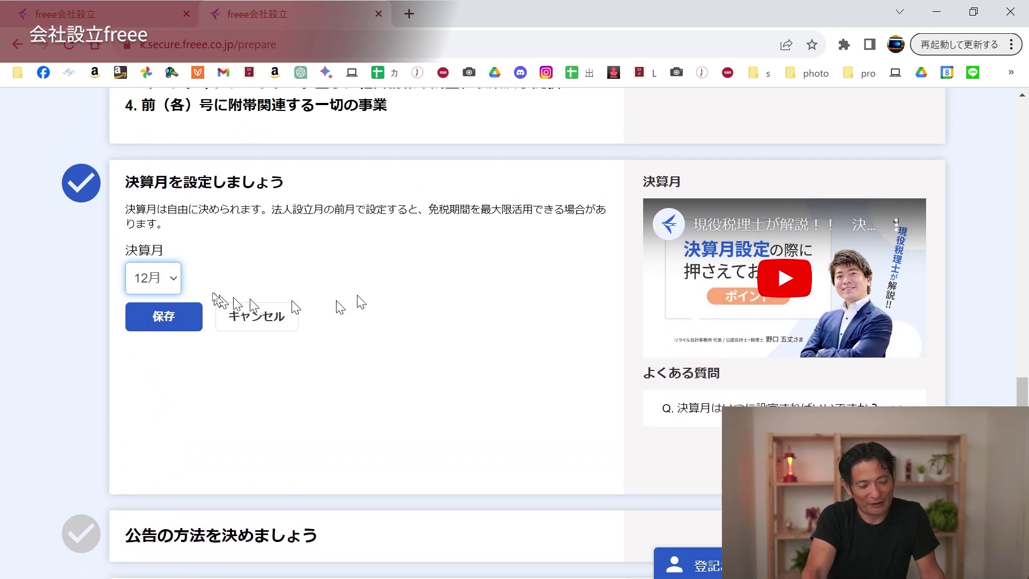
- Set the closing month (決算月) to 11月 and save the fiscal year section
{"action": "left_click", "coordinate": [175, 285]}
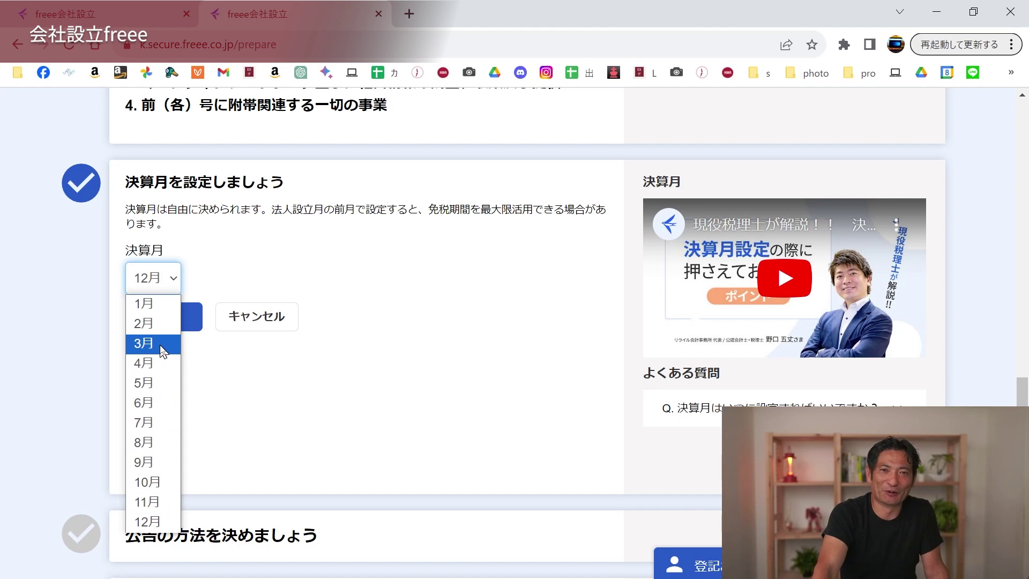
{"action": "left_click", "coordinate": [364, 365]}
{"action": "left_click", "coordinate": [143, 284]}
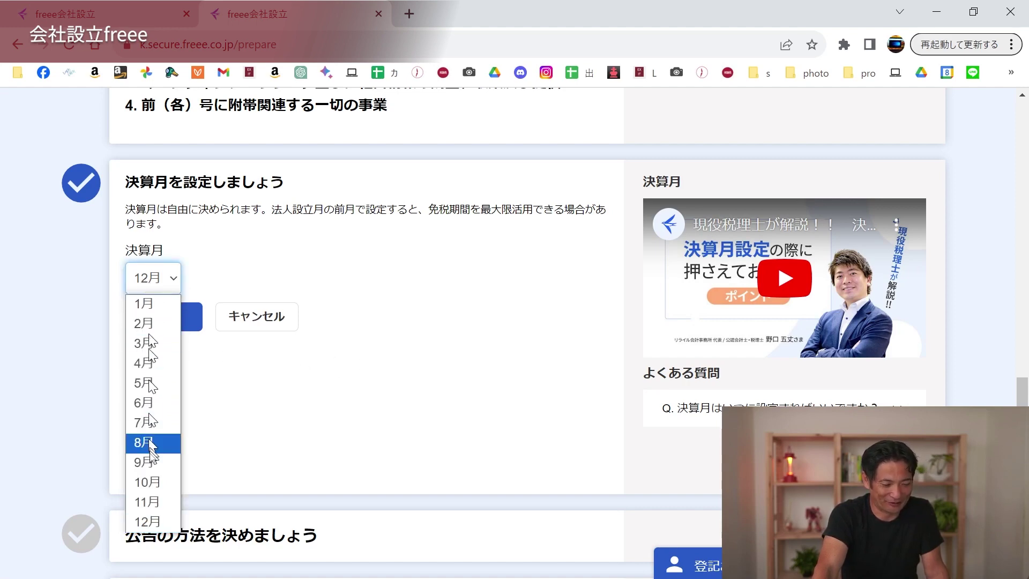
{"action": "left_click", "coordinate": [162, 504]}
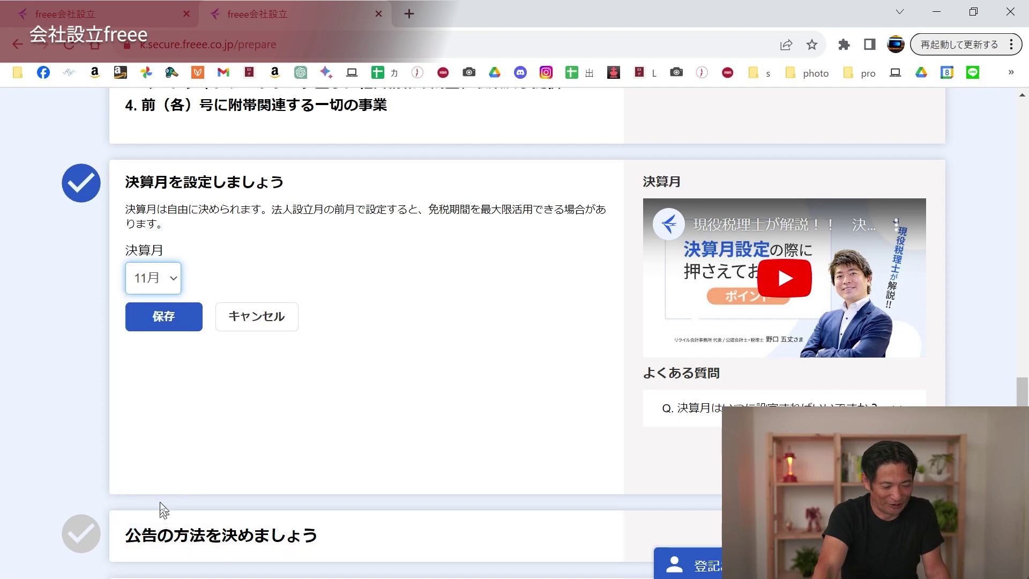
{"action": "left_click", "coordinate": [155, 320]}
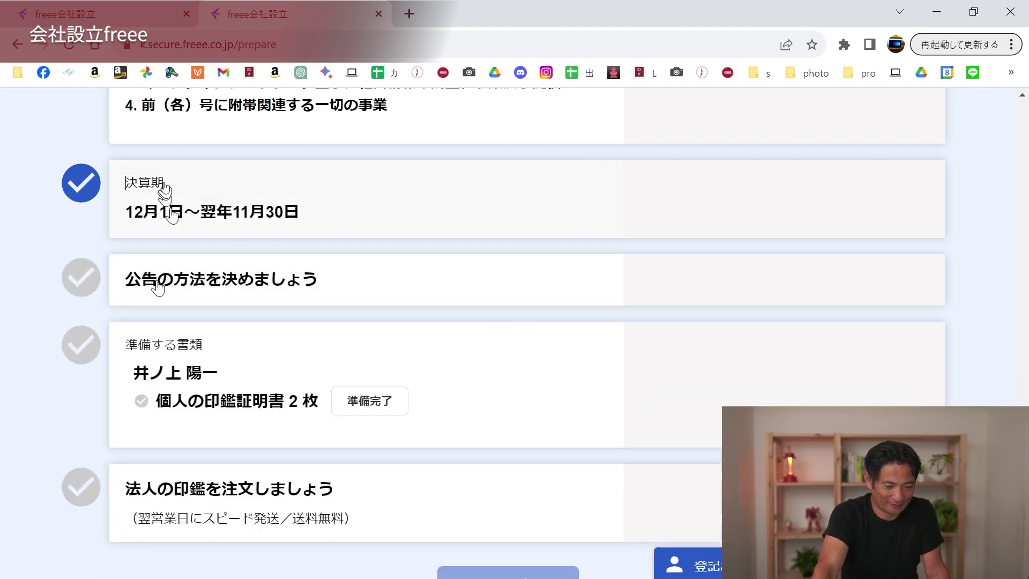
- Reopen the fiscal year section, set the closing month (決算月) to 12月 and save it
{"action": "left_click", "coordinate": [158, 195]}
{"action": "left_click", "coordinate": [167, 283]}
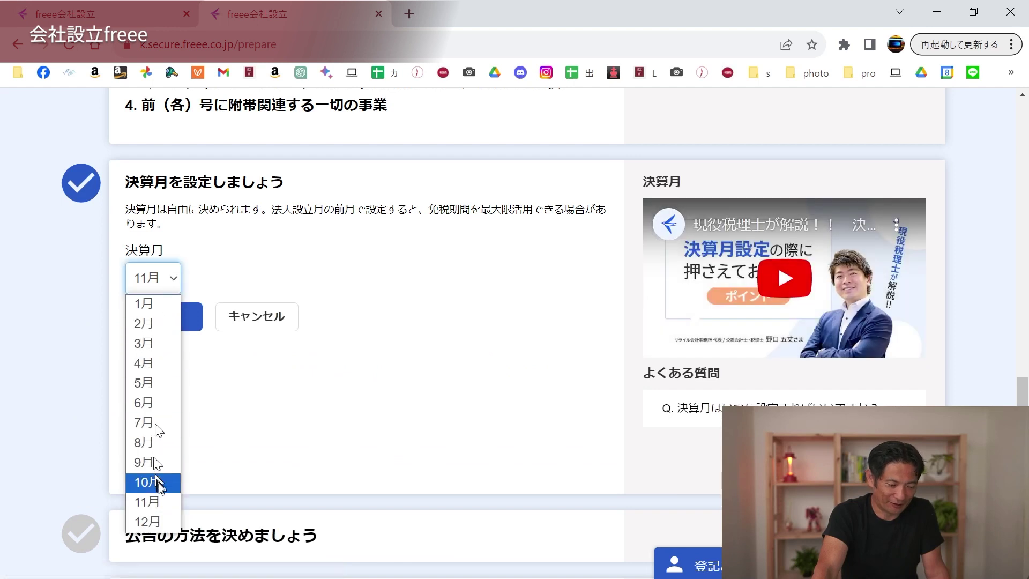
{"action": "left_click", "coordinate": [158, 521]}
{"action": "left_click", "coordinate": [183, 318]}
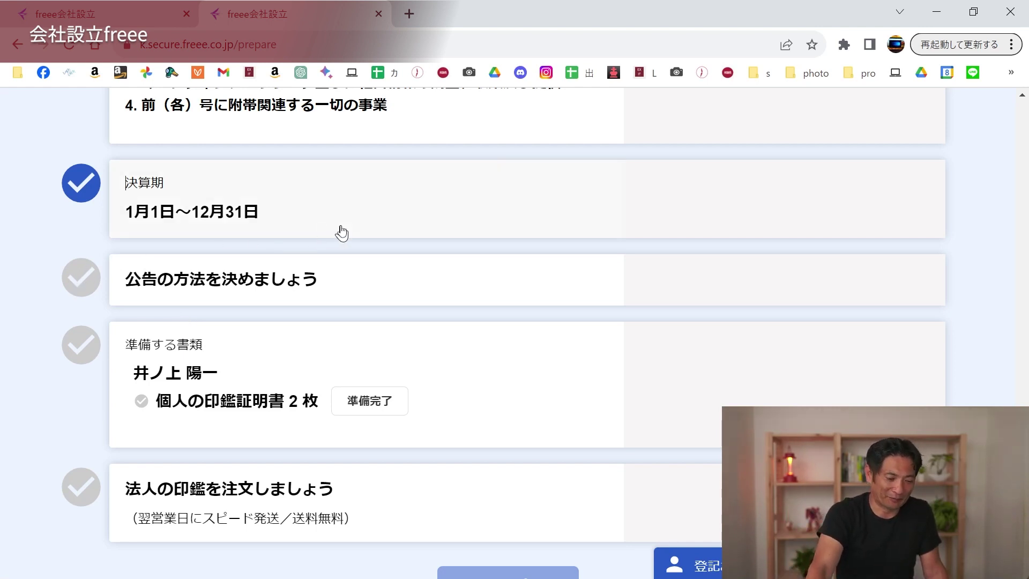
- Set the closing month (決算月) to 10月 and save the fiscal year section
{"action": "left_click", "coordinate": [245, 222]}
{"action": "left_click", "coordinate": [168, 284]}
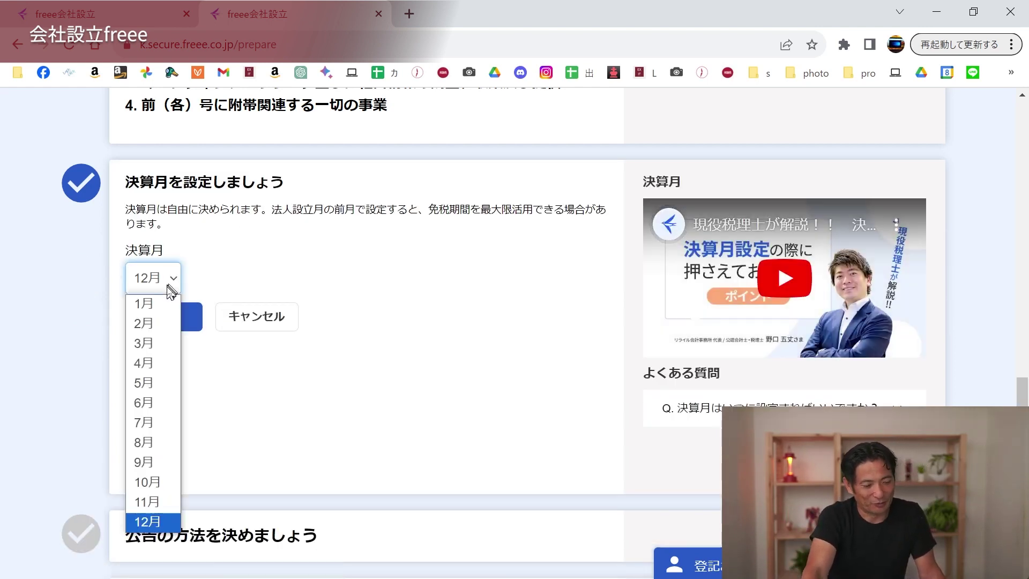
{"action": "left_click", "coordinate": [144, 482]}
{"action": "left_click", "coordinate": [166, 321]}
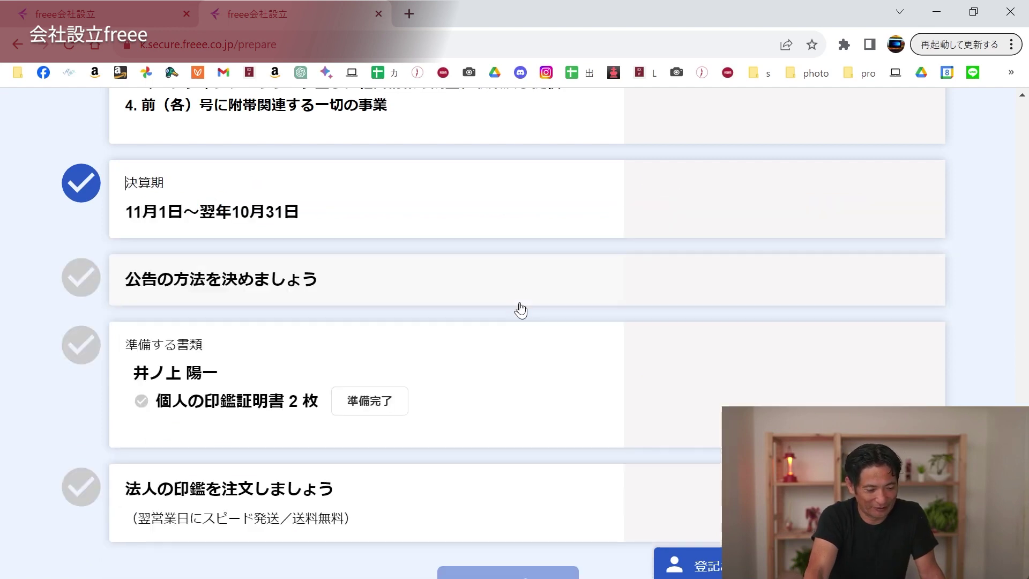
- Choose 官報に掲載 as the company's public notice method (公告の掲載方法) and save the section
{"action": "scroll", "coordinate": [520, 310], "scroll_direction": "down", "scroll_amount": 2}
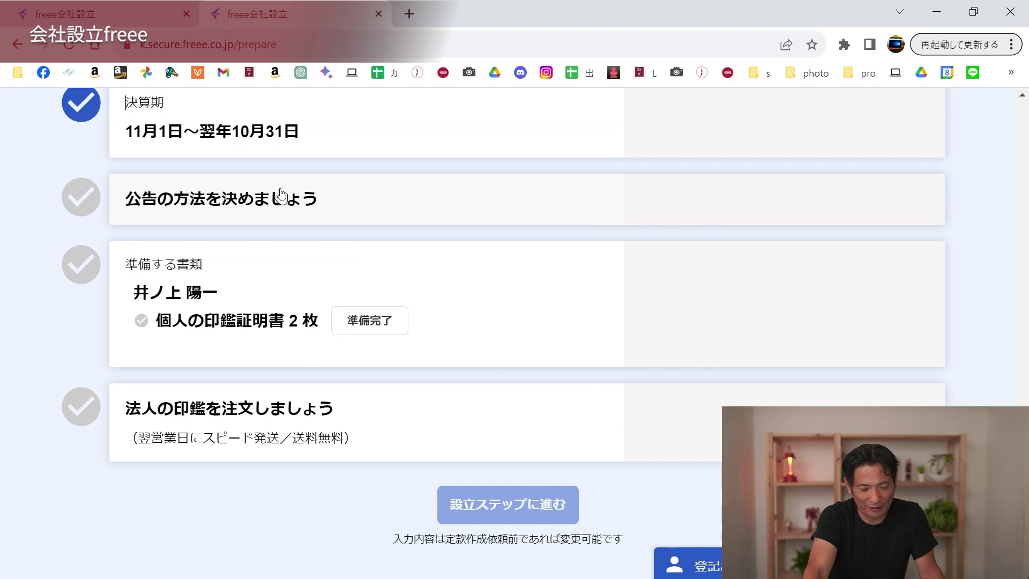
{"action": "left_click", "coordinate": [300, 210]}
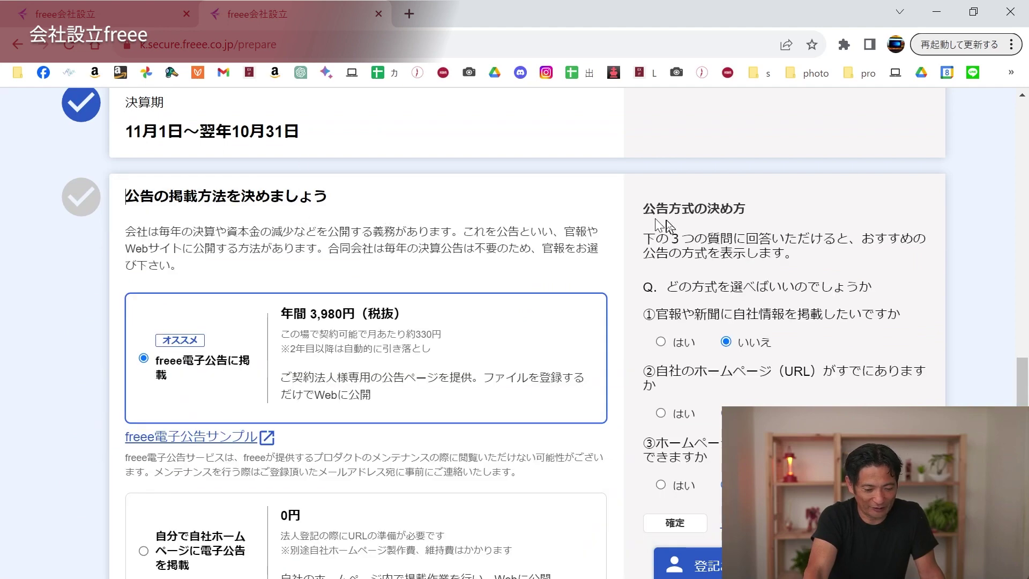
{"action": "scroll", "coordinate": [665, 225], "scroll_direction": "down", "scroll_amount": 2}
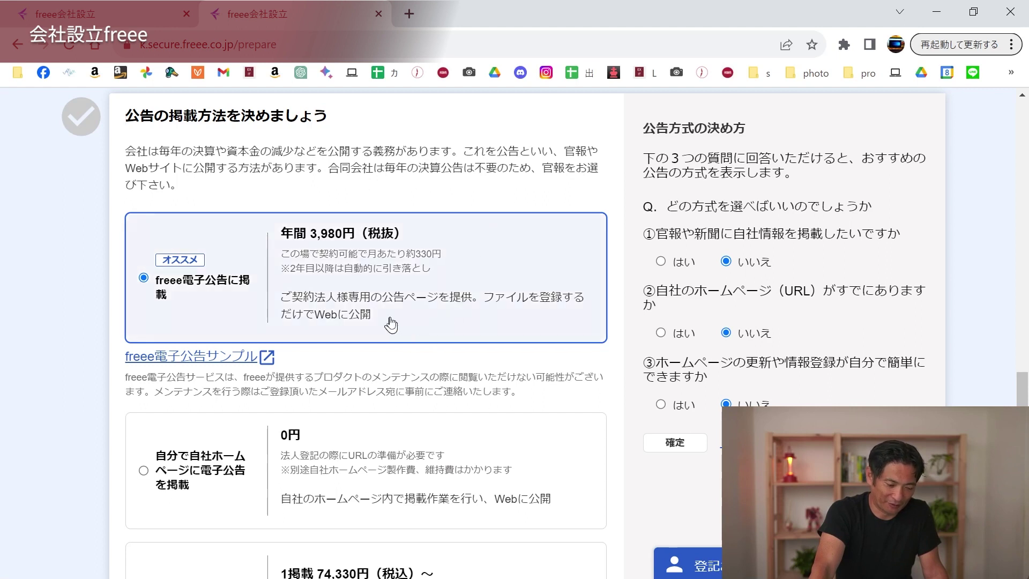
{"action": "scroll", "coordinate": [390, 324], "scroll_direction": "down", "scroll_amount": 2}
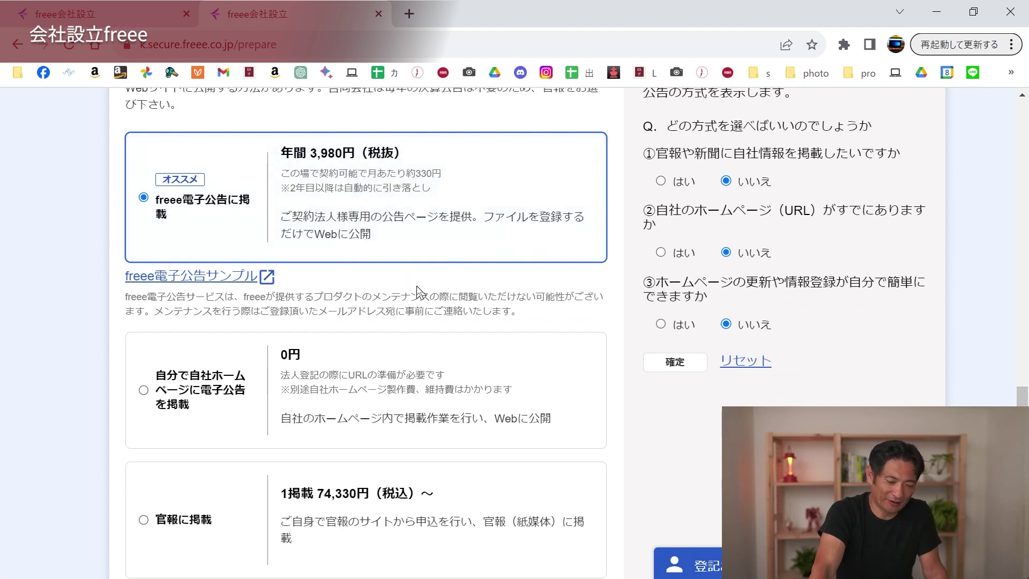
{"action": "scroll", "coordinate": [418, 290], "scroll_direction": "down", "scroll_amount": 2}
{"action": "scroll", "coordinate": [417, 292], "scroll_direction": "down", "scroll_amount": 2}
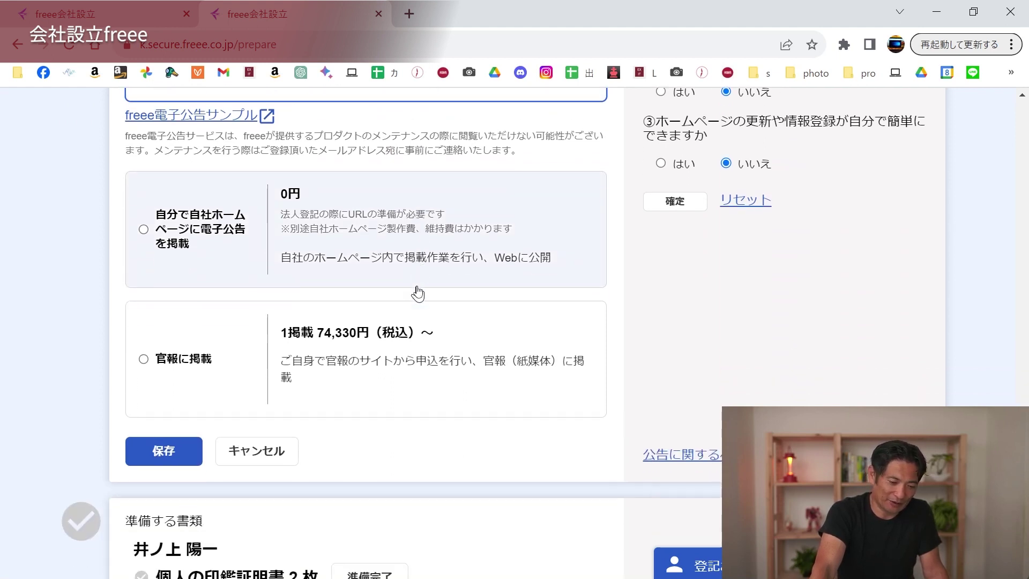
{"action": "scroll", "coordinate": [417, 292], "scroll_direction": "up", "scroll_amount": 2}
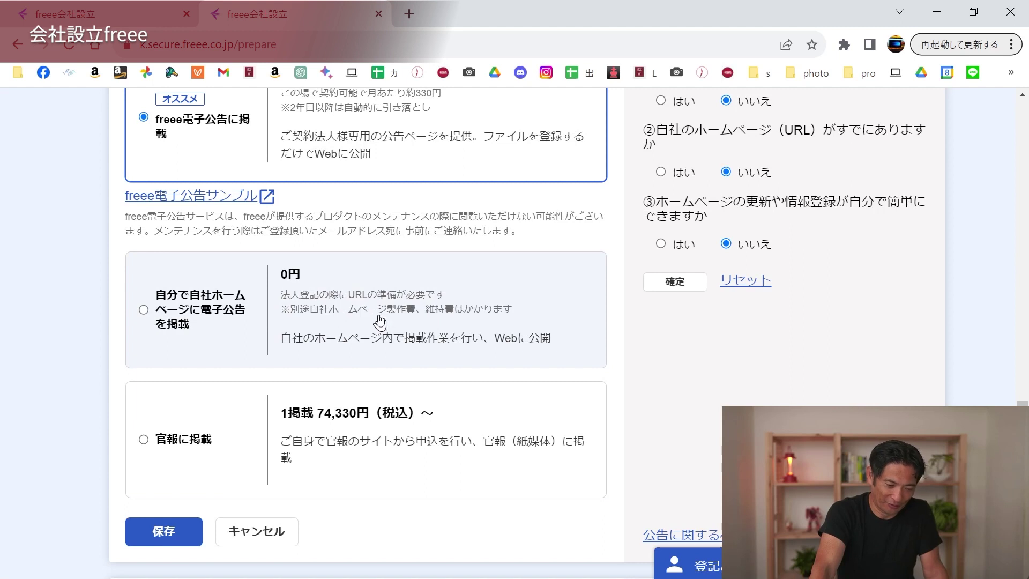
{"action": "left_click", "coordinate": [142, 440]}
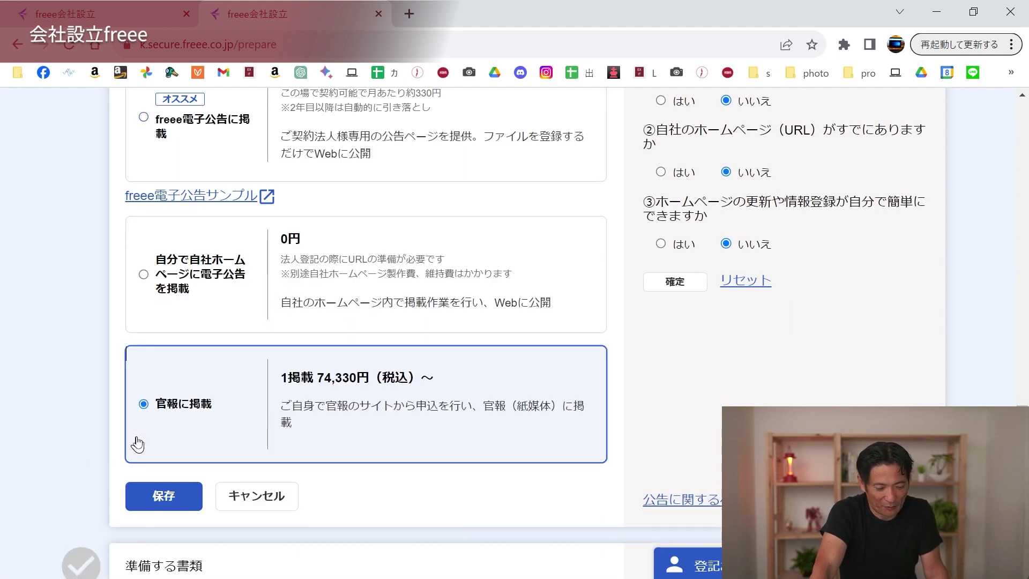
{"action": "left_click", "coordinate": [166, 495]}
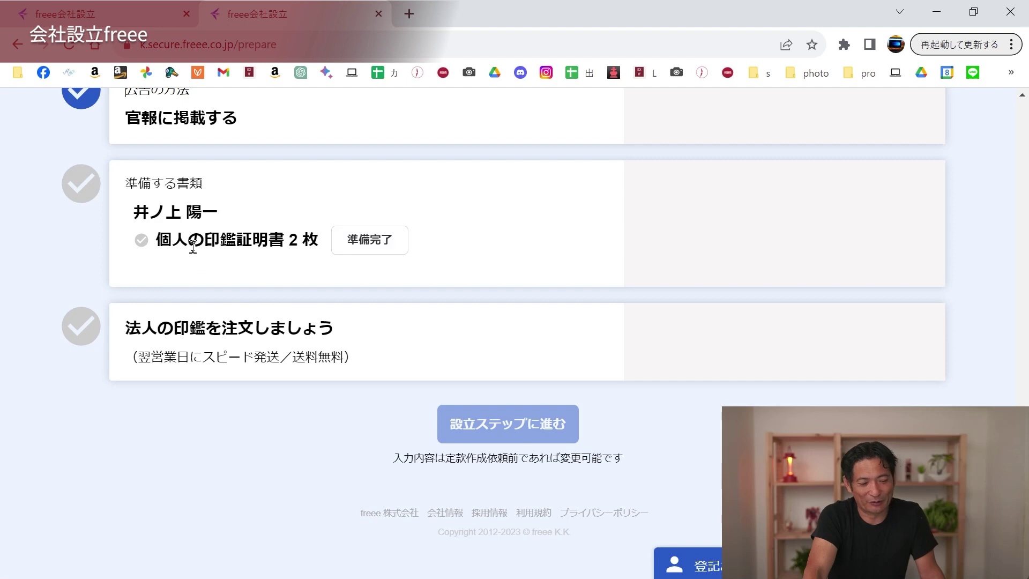
- Mark the personal seal certificates (個人の印鑑証明書) as 準備完了 and choose 自分で用意する for the corporate seal
{"action": "left_click", "coordinate": [377, 245]}
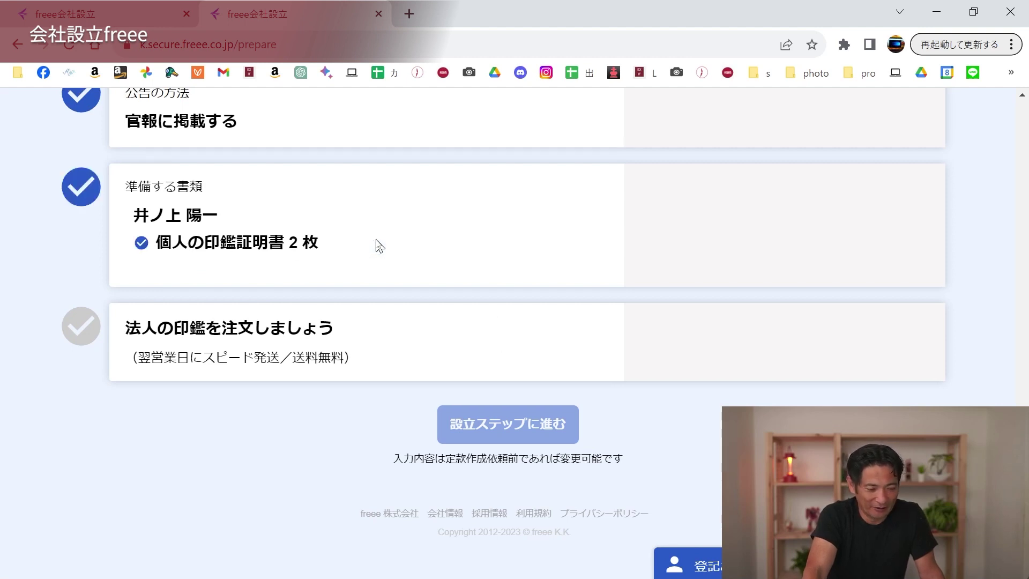
{"action": "left_click", "coordinate": [368, 351]}
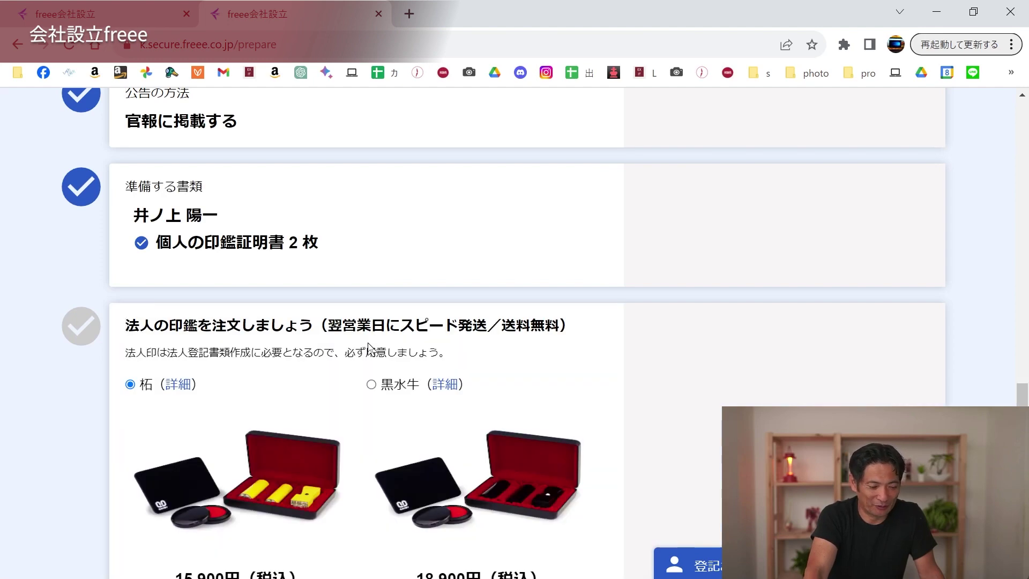
{"action": "scroll", "coordinate": [369, 348], "scroll_direction": "down", "scroll_amount": 4}
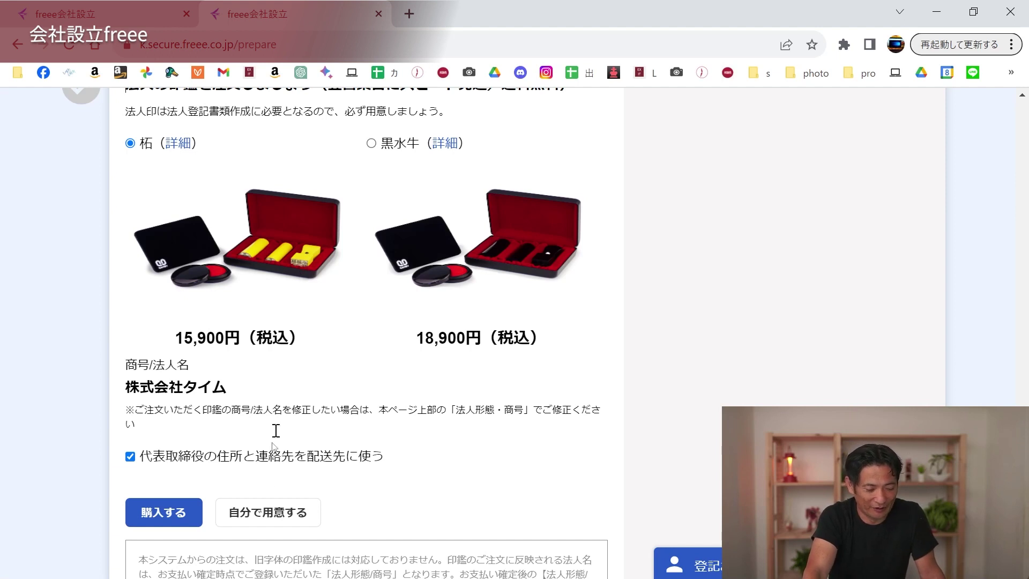
{"action": "left_click", "coordinate": [262, 523]}
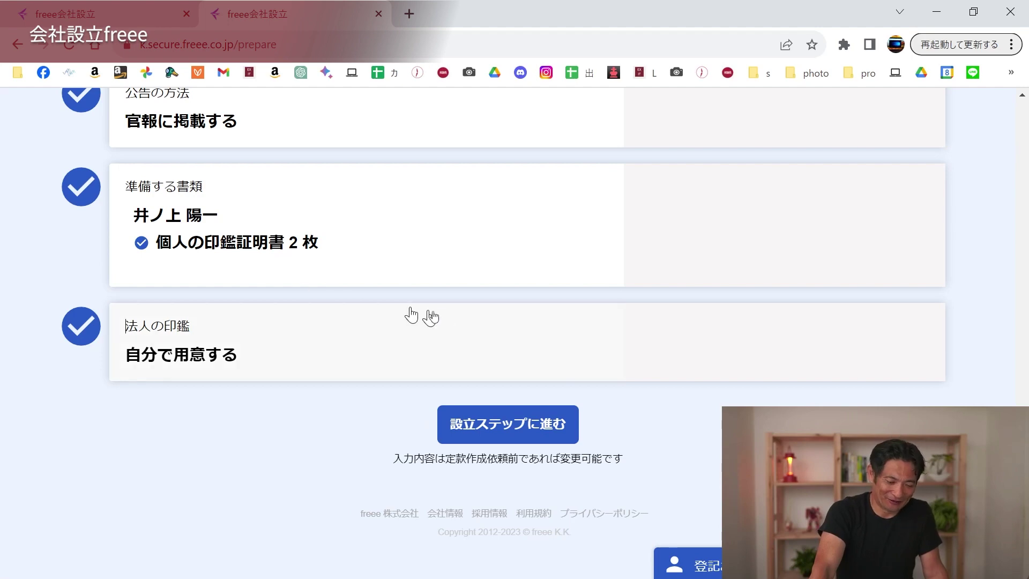
- Review the completed sections and proceed to the establishment step (設立ステップ), up to the choice of how to create the articles of incorporation (定款)
{"action": "scroll", "coordinate": [767, 393], "scroll_direction": "up", "scroll_amount": 4}
{"action": "scroll", "coordinate": [767, 393], "scroll_direction": "down", "scroll_amount": 4}
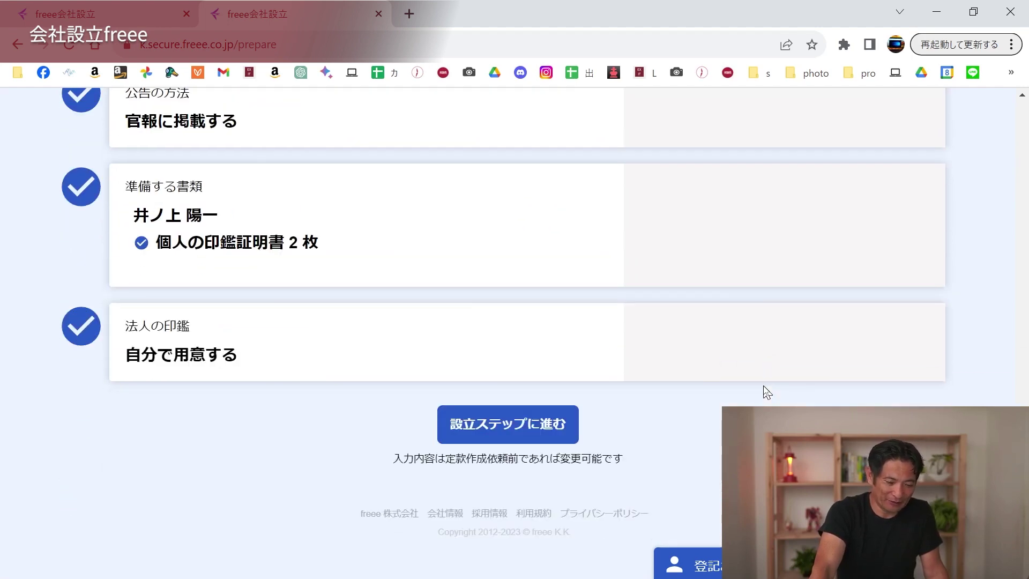
{"action": "scroll", "coordinate": [766, 392], "scroll_direction": "up", "scroll_amount": 7}
{"action": "scroll", "coordinate": [765, 393], "scroll_direction": "down", "scroll_amount": 7}
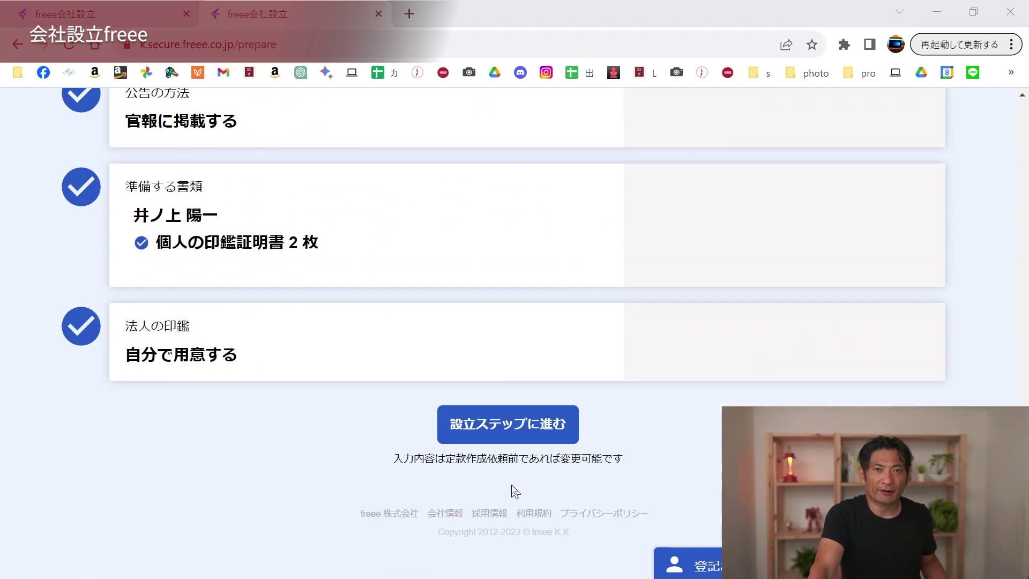
{"action": "left_click", "coordinate": [519, 434]}
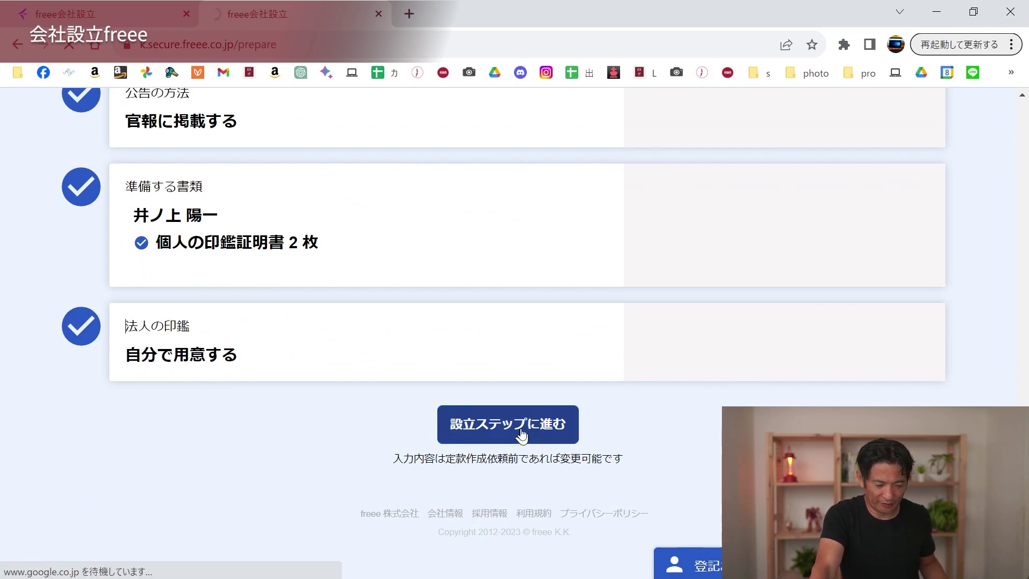
{"action": "scroll", "coordinate": [523, 435], "scroll_direction": "down", "scroll_amount": 2}
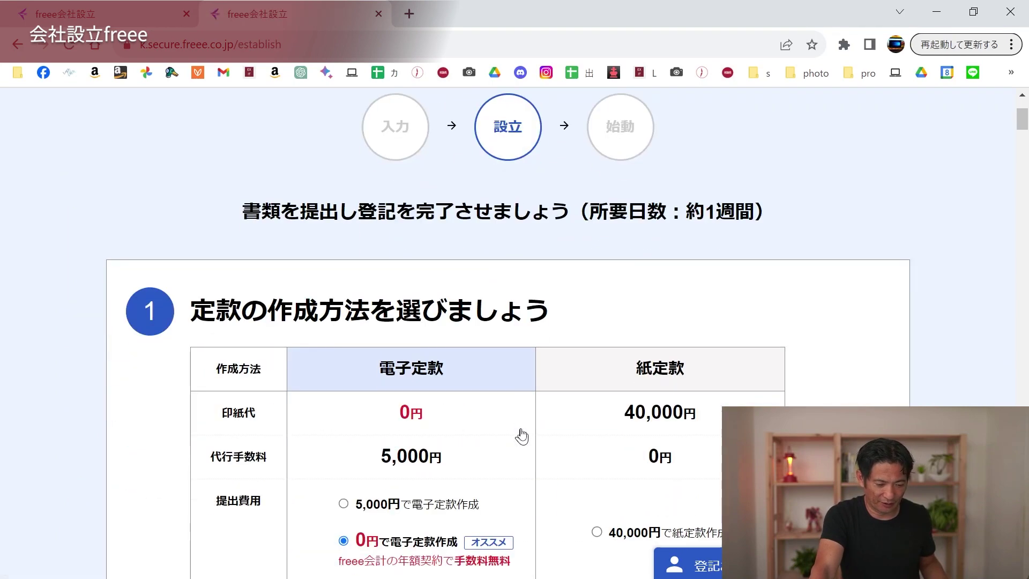
{"action": "scroll", "coordinate": [522, 435], "scroll_direction": "down", "scroll_amount": 1}
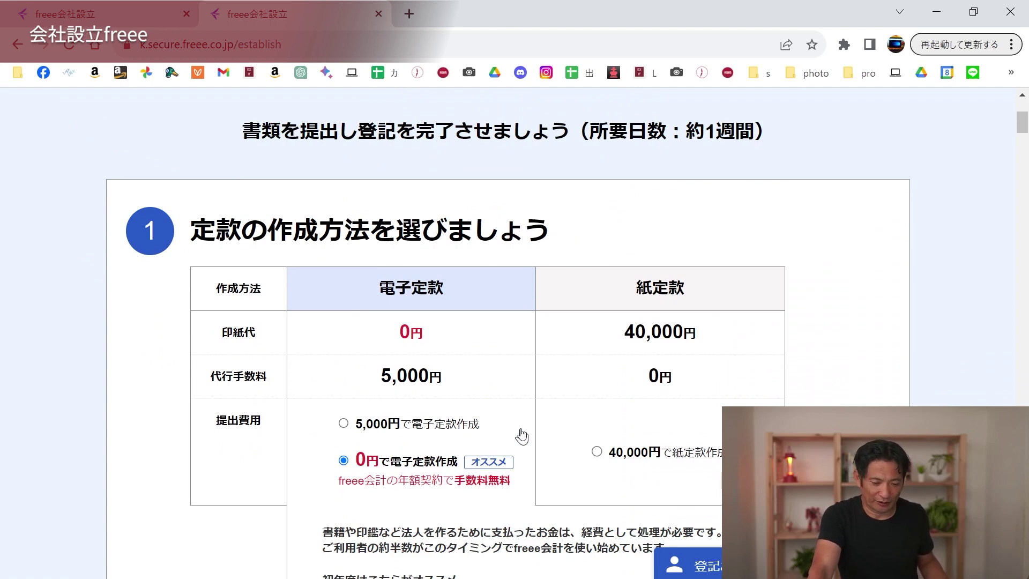
{"action": "scroll", "coordinate": [523, 435], "scroll_direction": "down", "scroll_amount": 1}
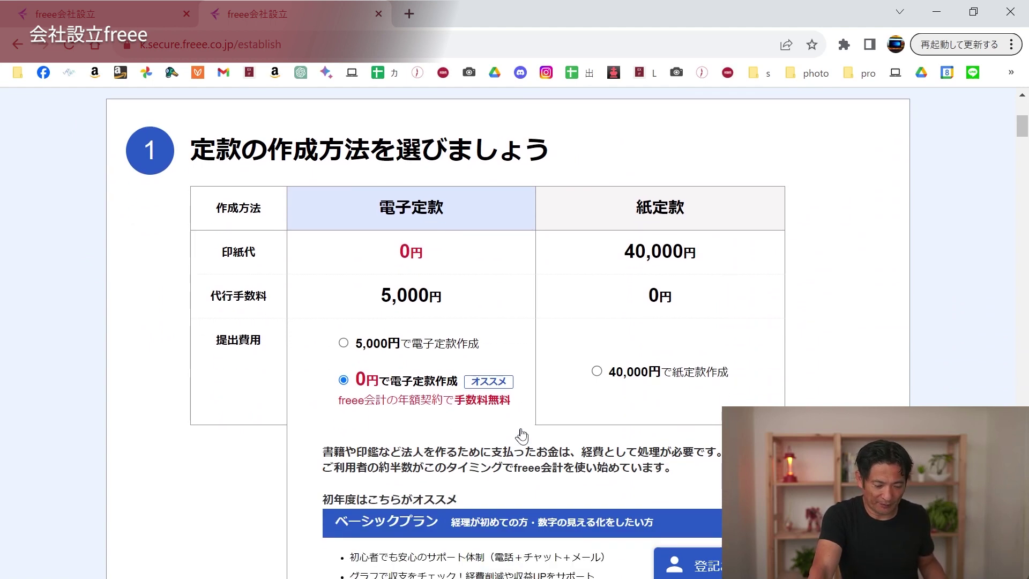